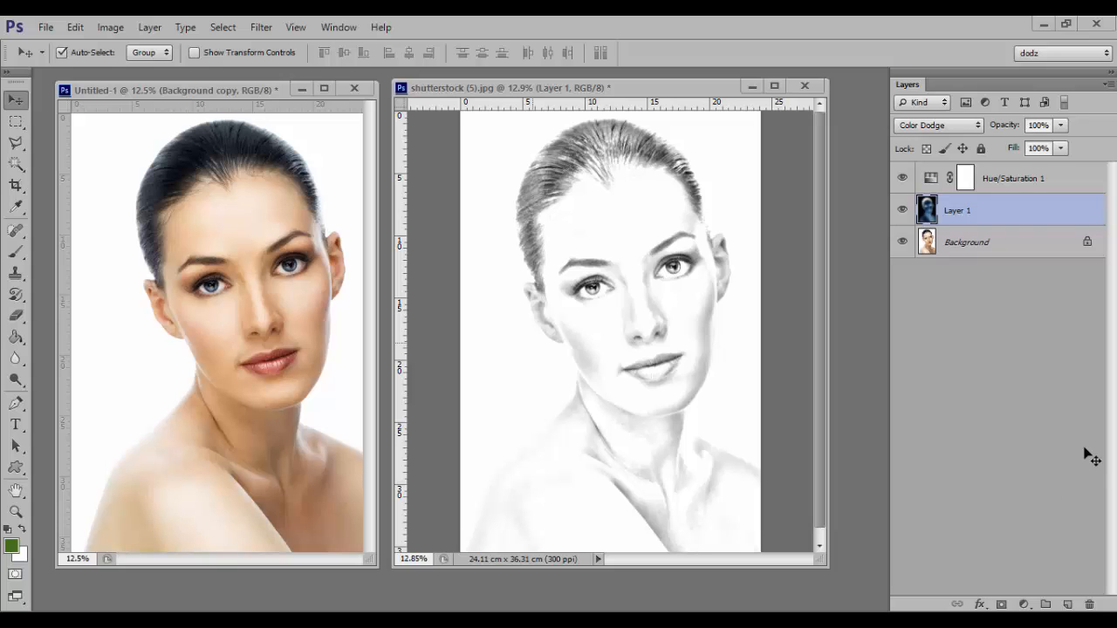
Compare the colour portrait in Untitled-1 with the pencil-sketch version in shutterstock (5).jpg, viewing the sketch maximized and restoring its window.
left_click_drag(217, 83, 214, 76)
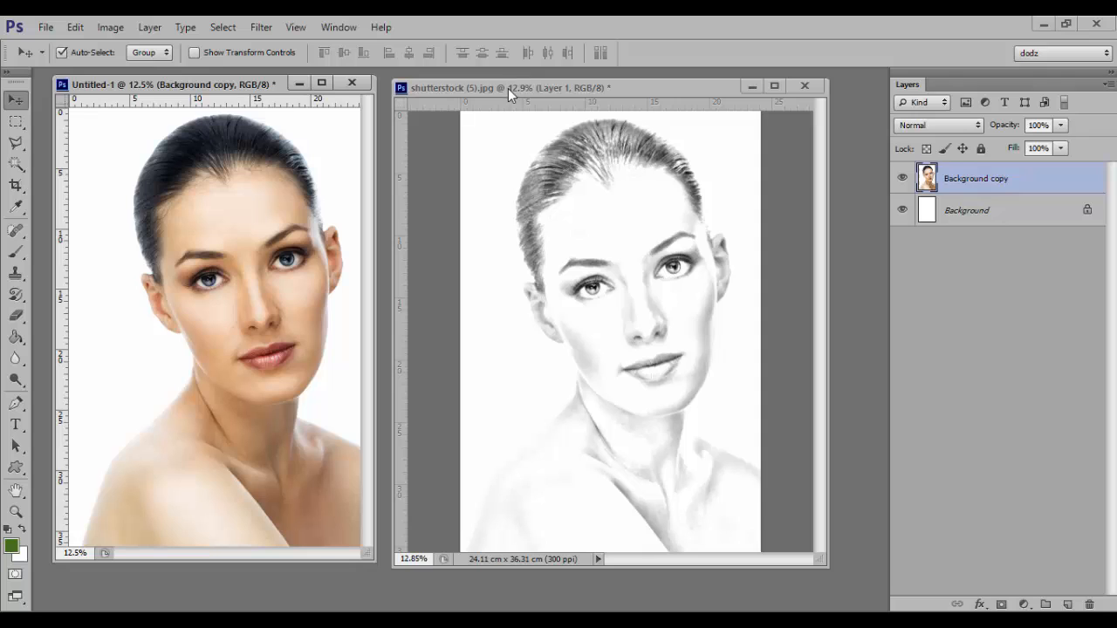
left_click_drag(508, 88, 501, 83)
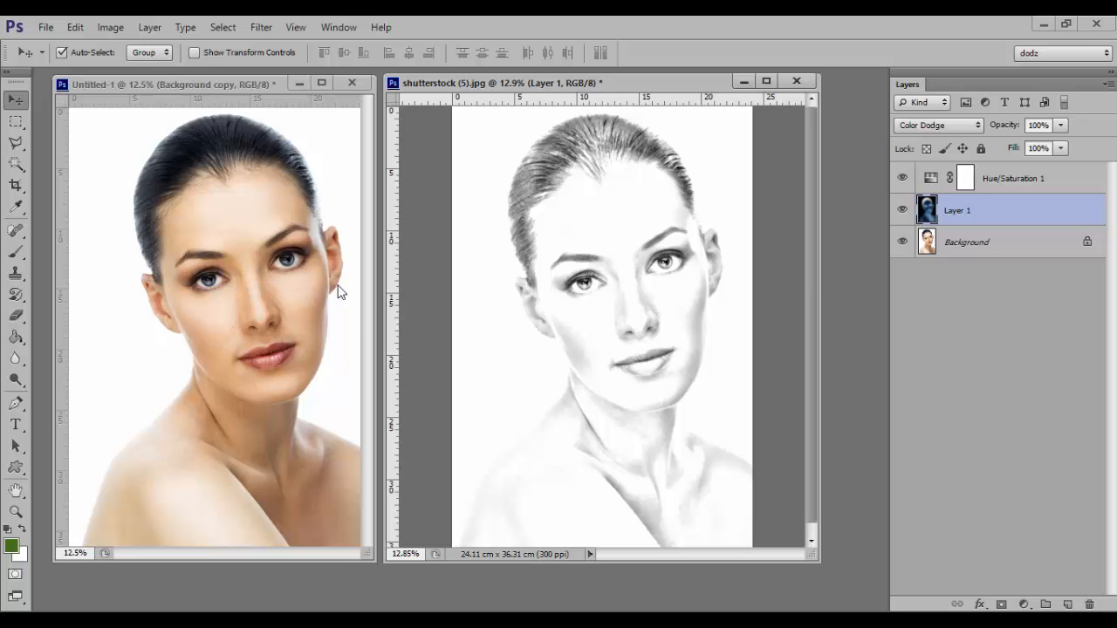
left_click(202, 285)
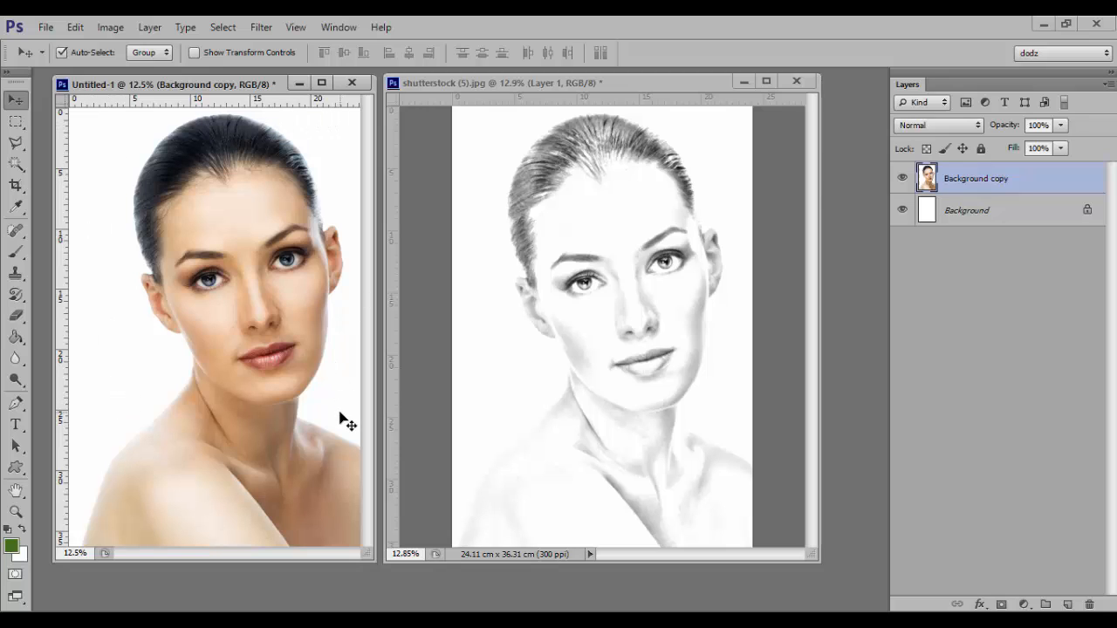
left_click(515, 393)
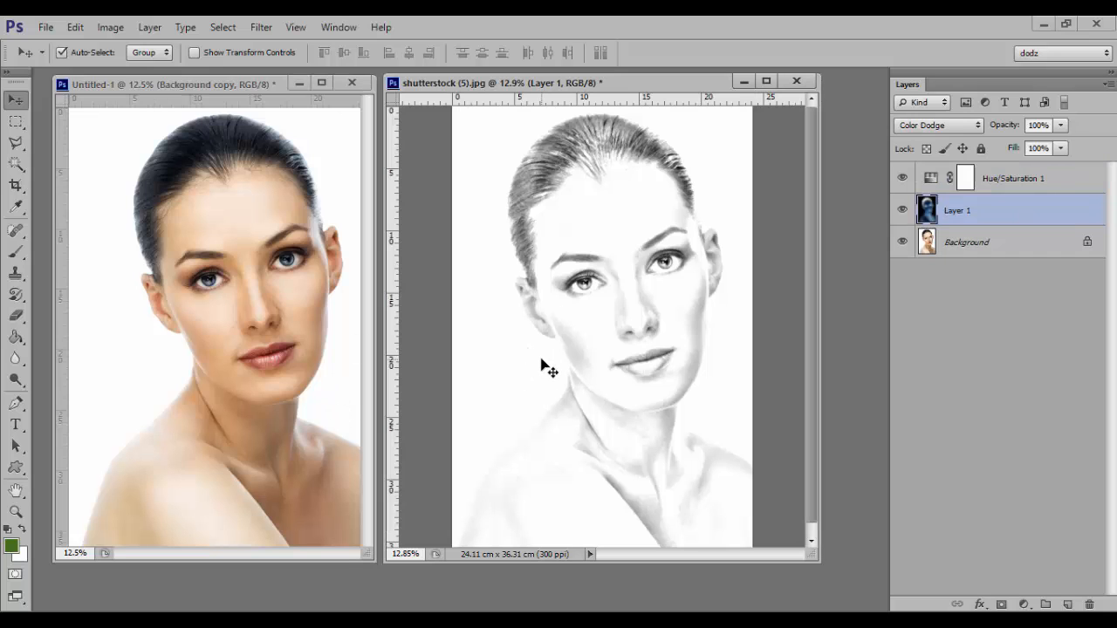
left_click(225, 258)
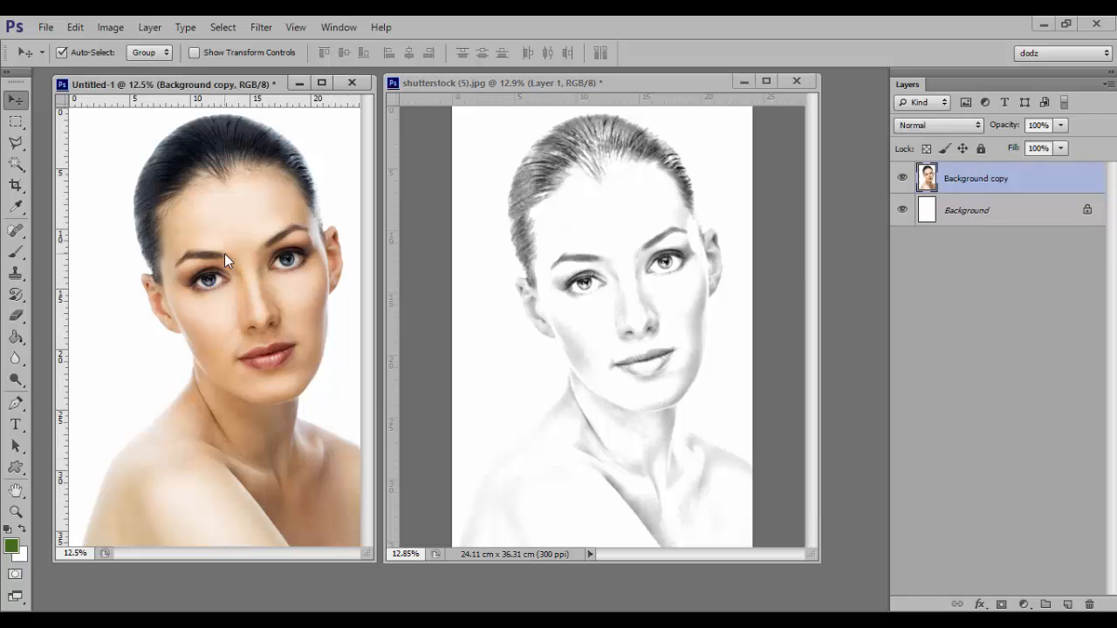
left_click(756, 265)
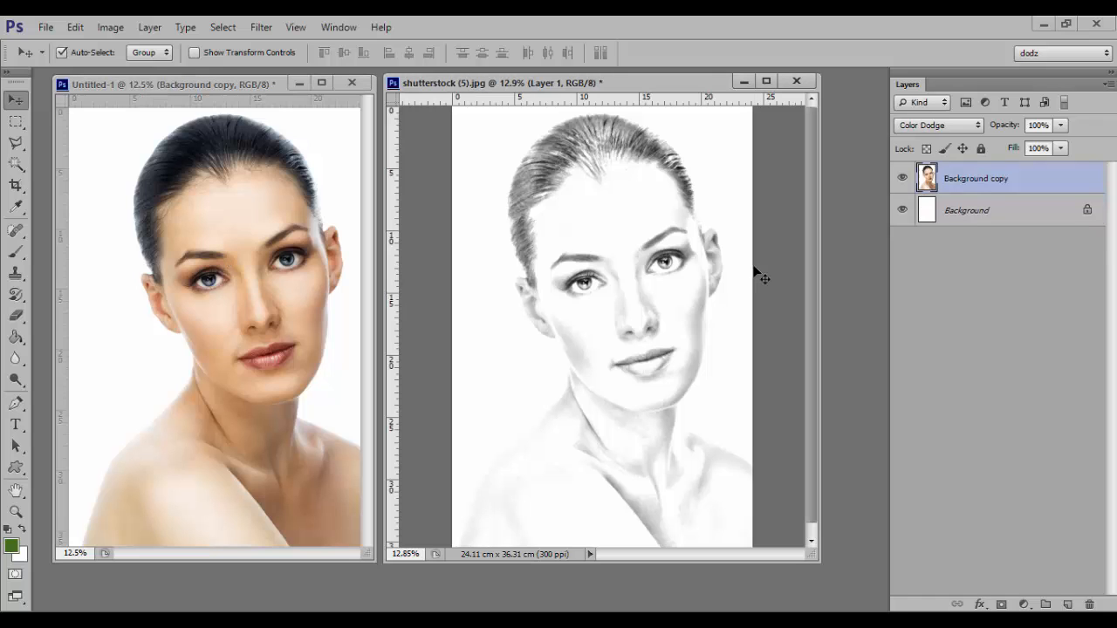
left_click(272, 200)
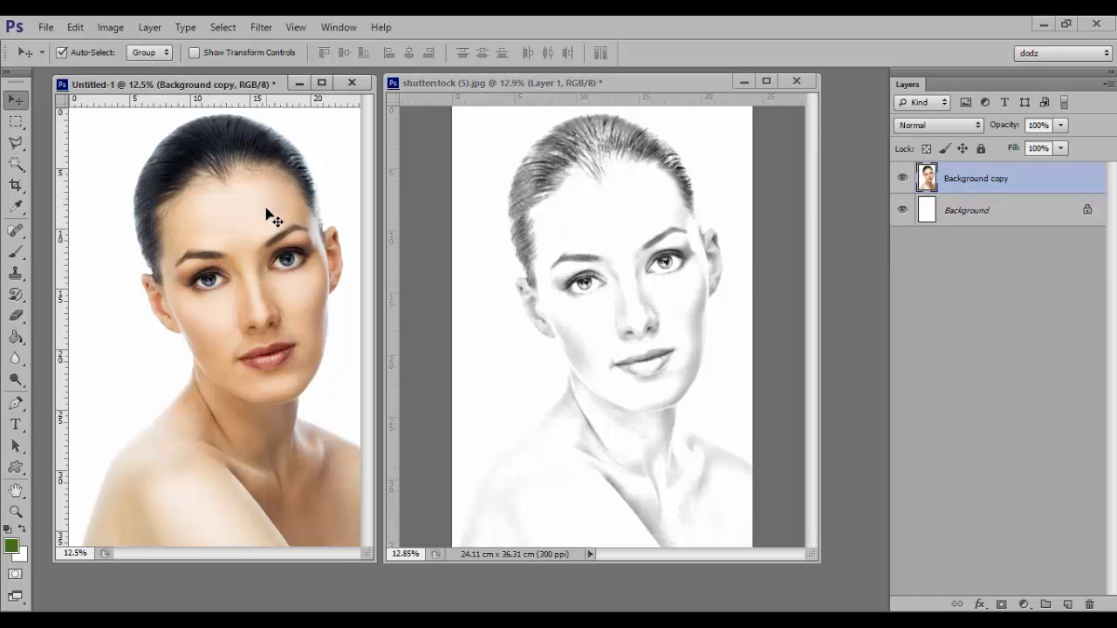
left_click(650, 199)
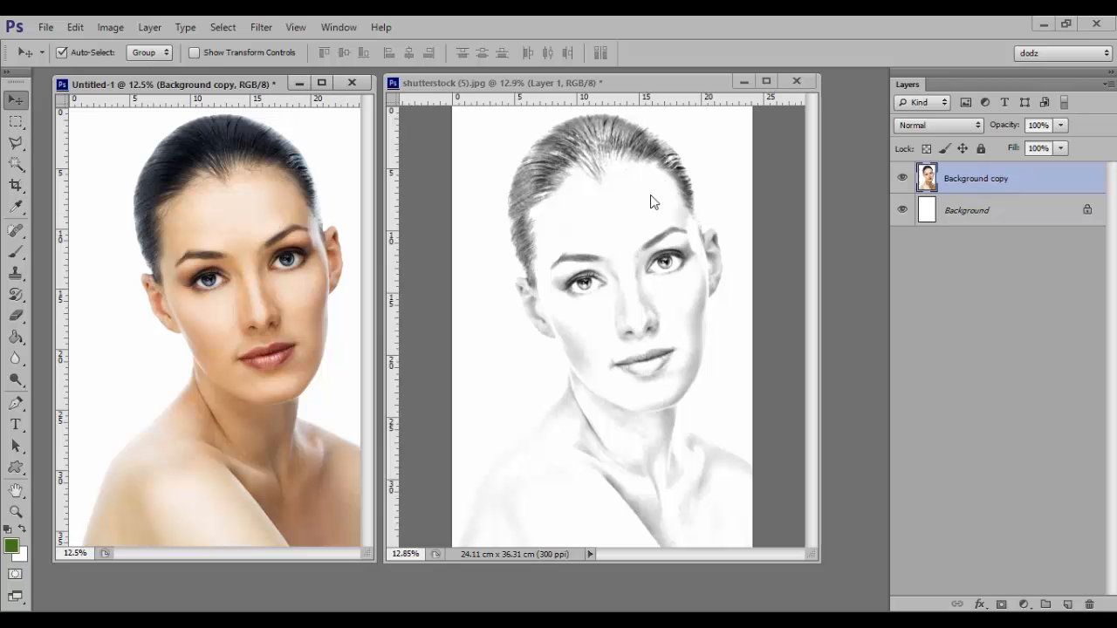
left_click(767, 82)
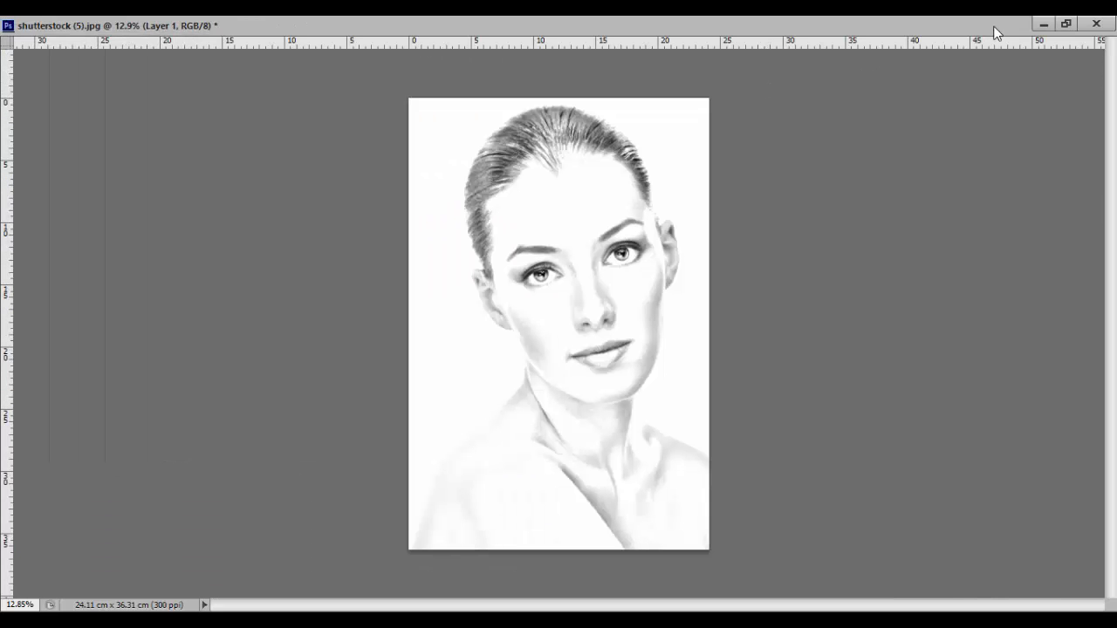
left_click(1066, 24)
Dock the Untitled-1 and shutterstock (5).jpg windows together as tabbed documents and show the original colour portrait.
left_click_drag(718, 80, 680, 93)
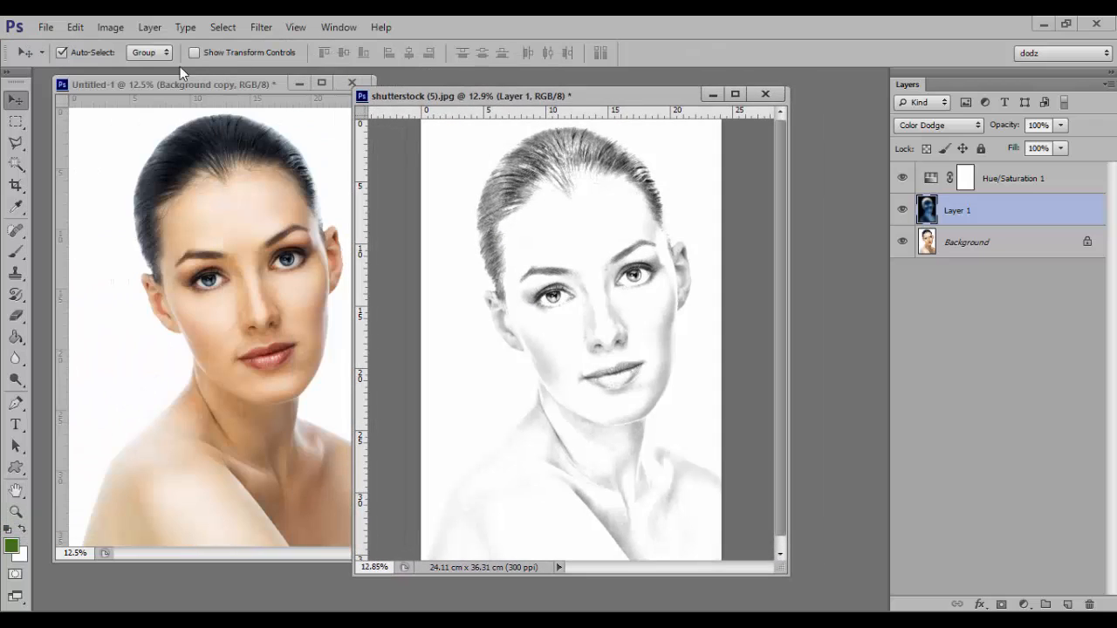
left_click_drag(182, 88, 38, 72)
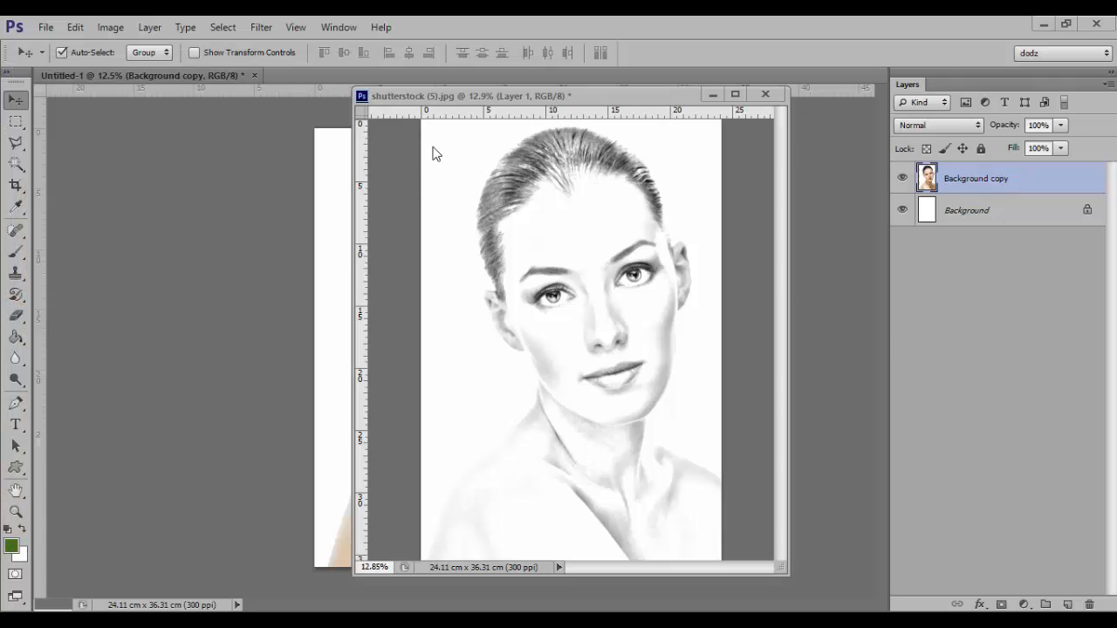
left_click_drag(521, 96, 375, 76)
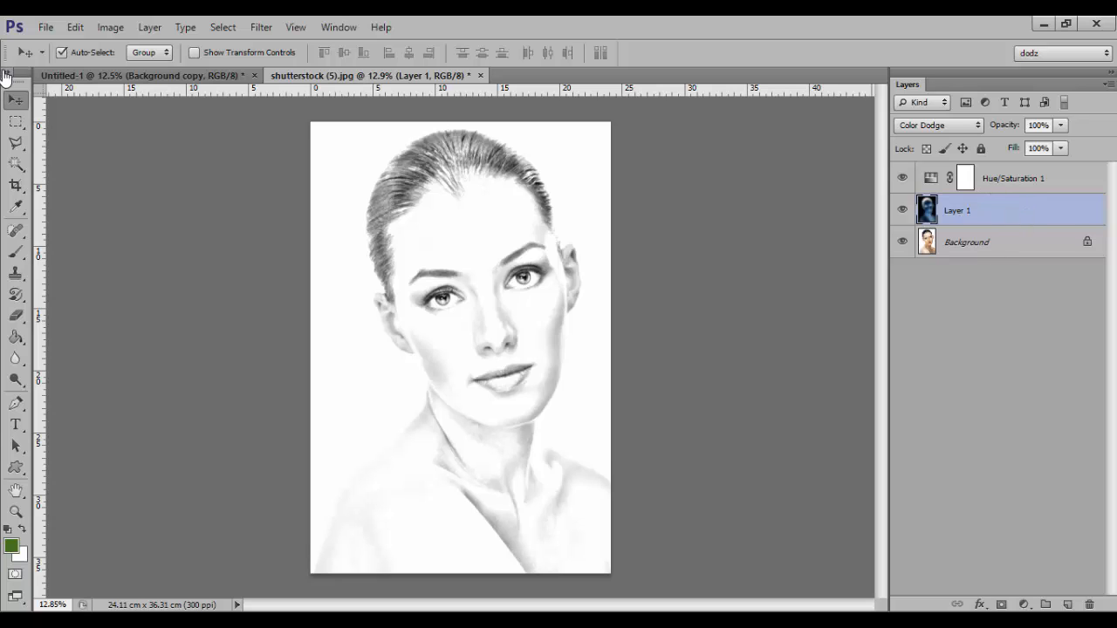
left_click(166, 75)
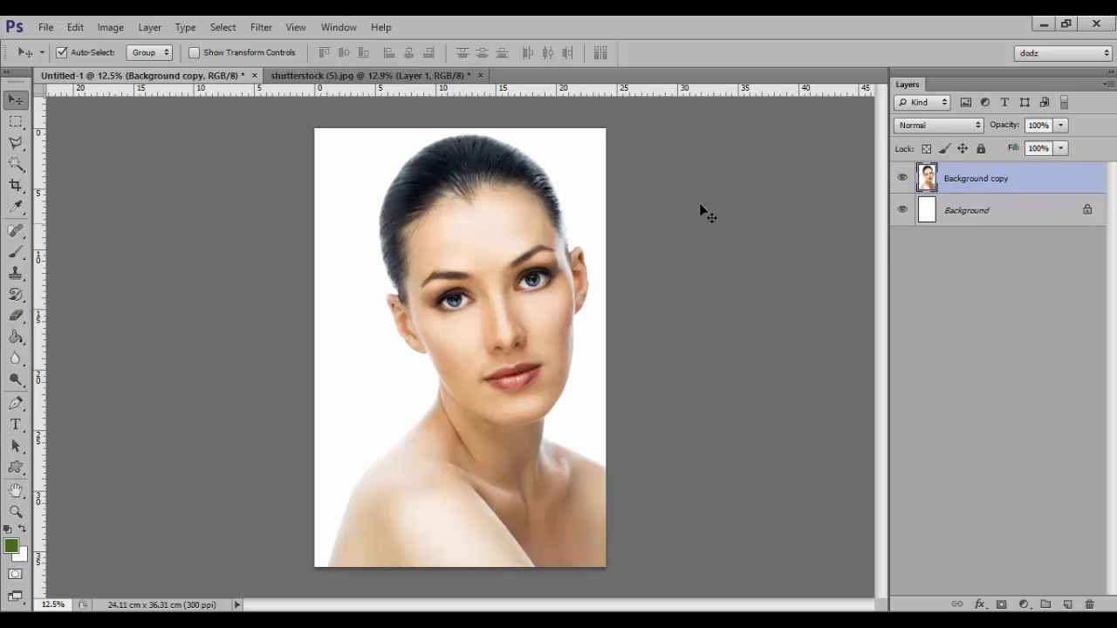
Delete Layer 1 and the Hue/Saturation 1 adjustment layer from shutterstock (5).jpg, keeping only the Background layer.
left_click(417, 73)
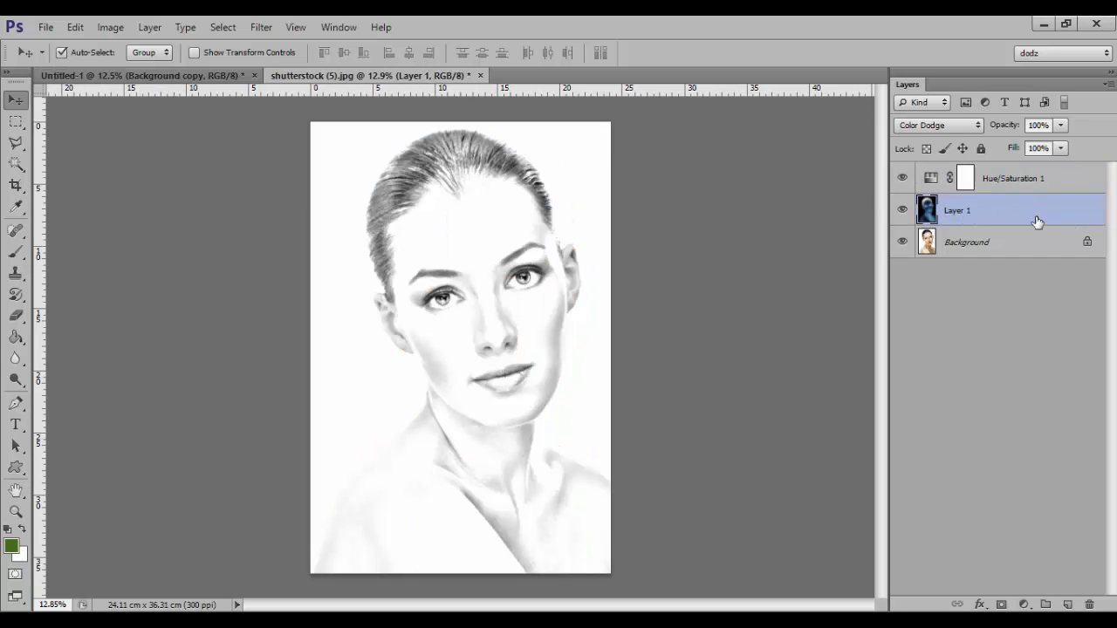
key("Delete")
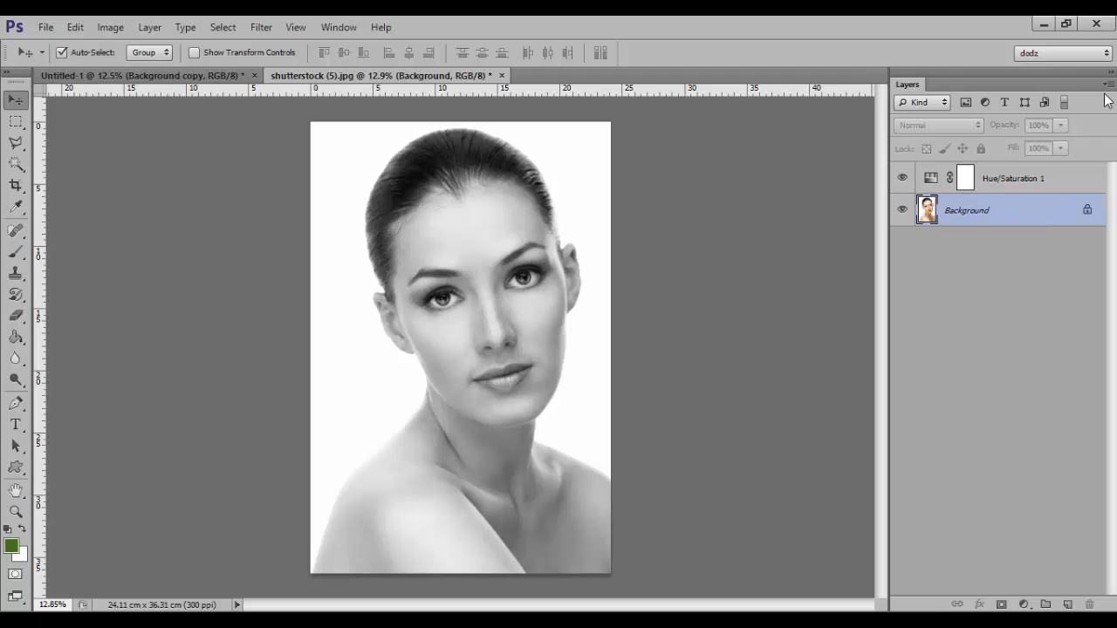
left_click(1078, 180)
key("Delete")
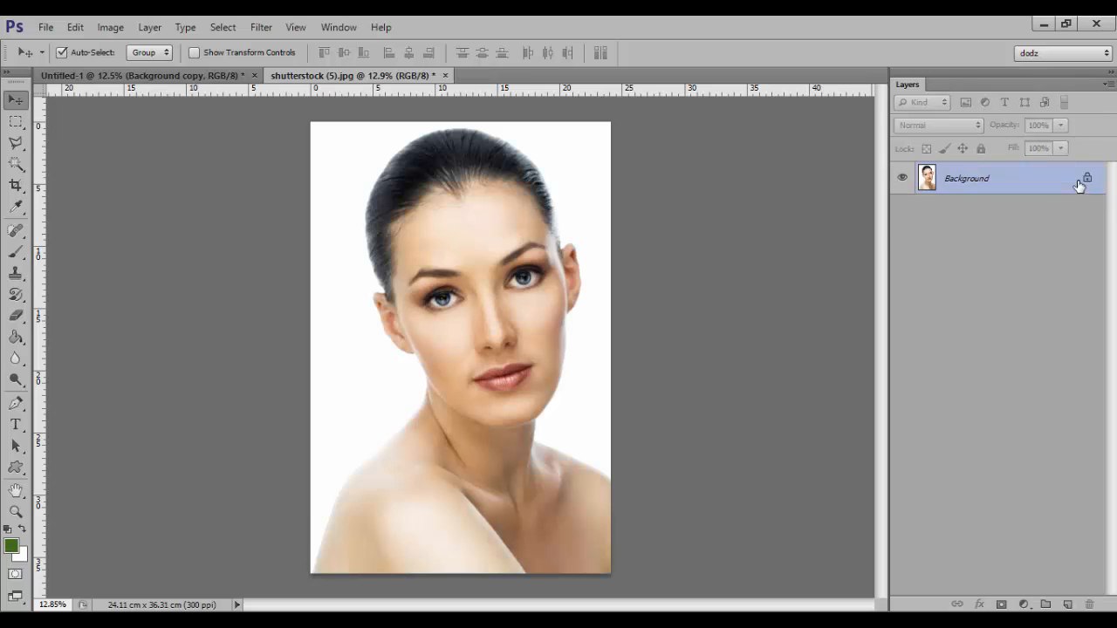
right_click(1008, 181)
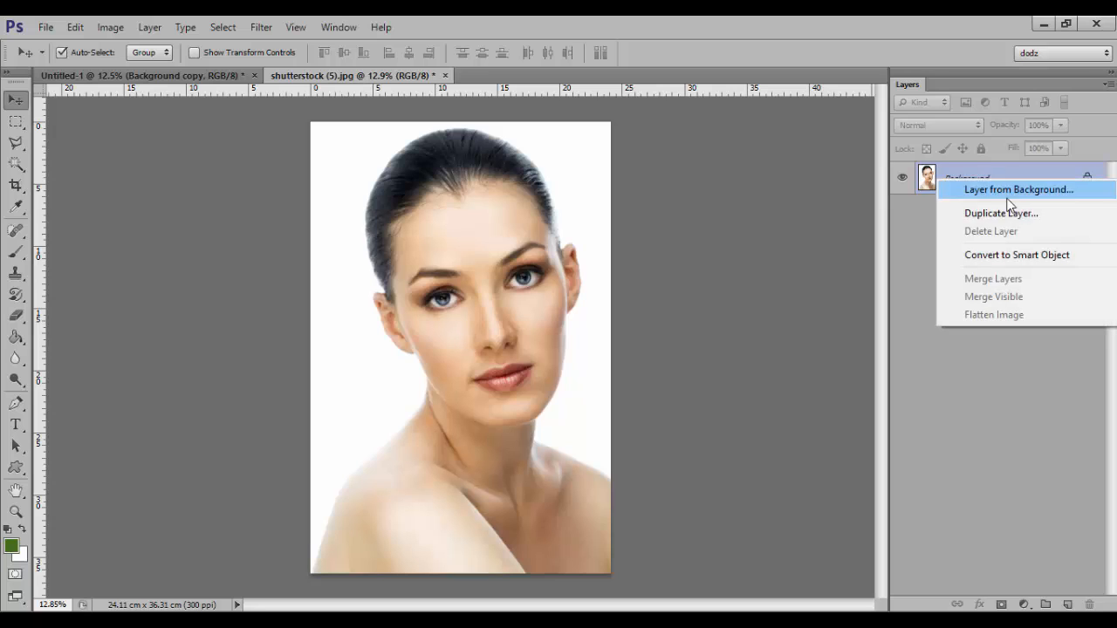
left_click(922, 225)
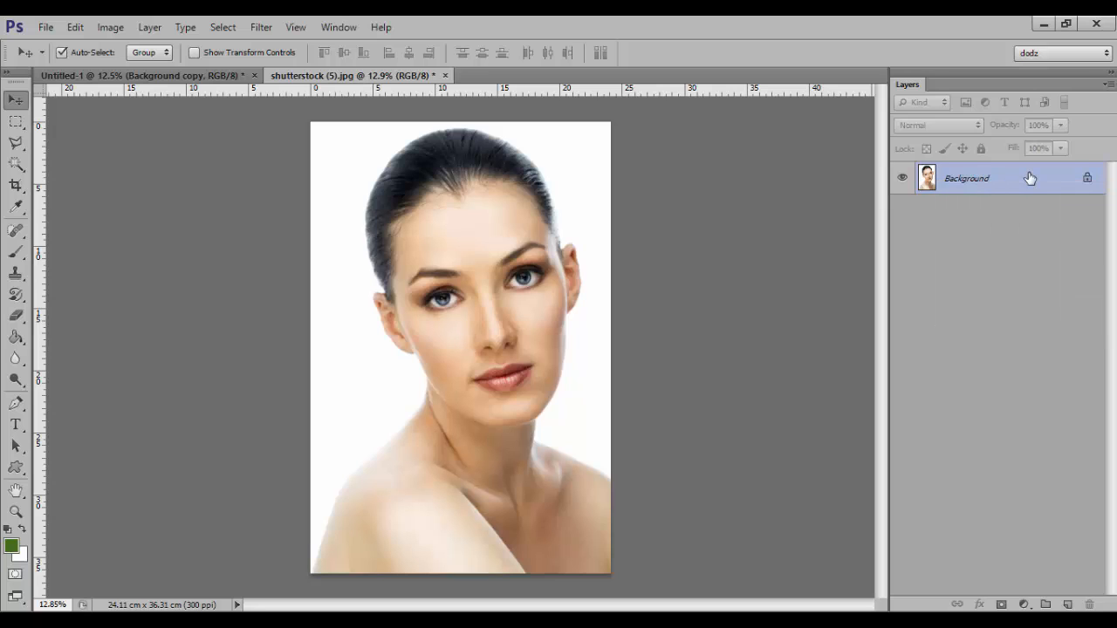
right_click(1025, 179)
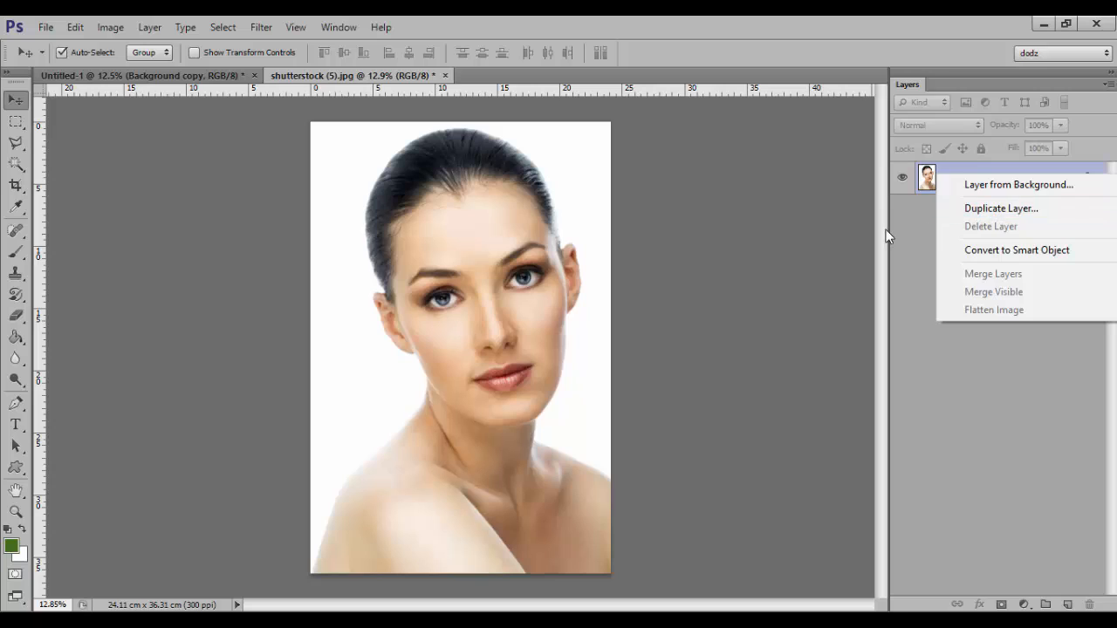
left_click(917, 225)
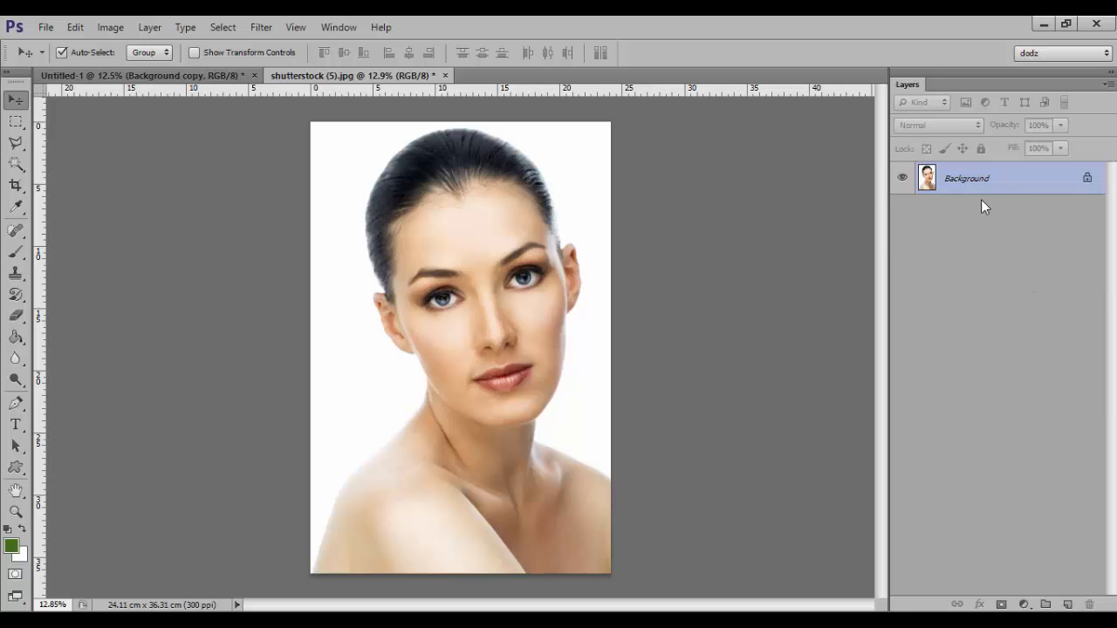
Duplicate the Background layer as "Background copy" within the shutterstock (5).jpg document.
right_click(1014, 181)
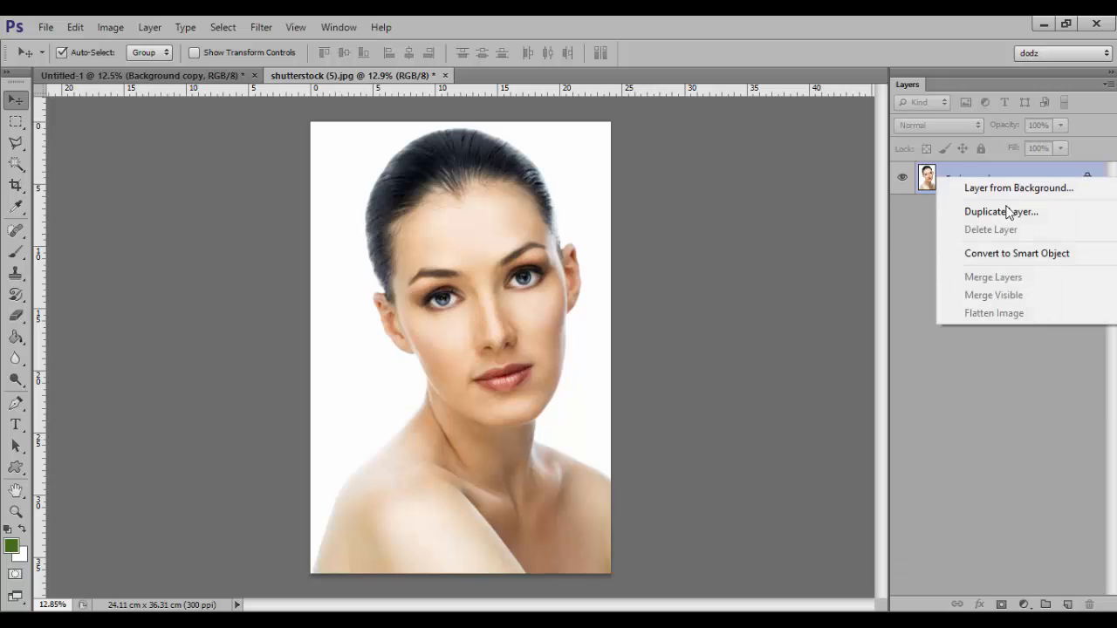
left_click(1005, 212)
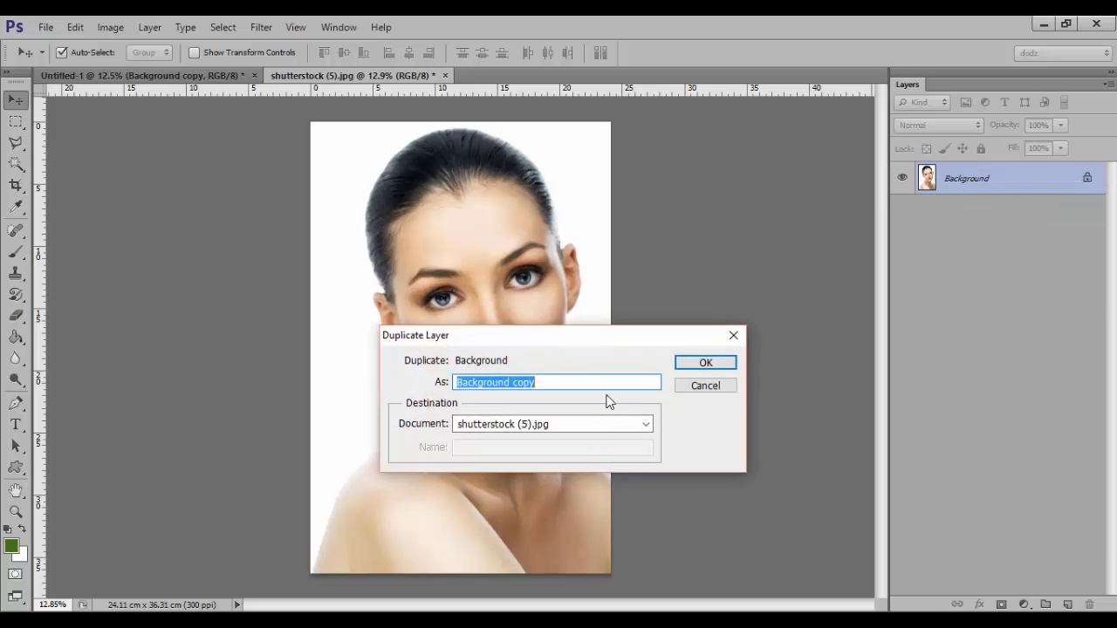
left_click(725, 365)
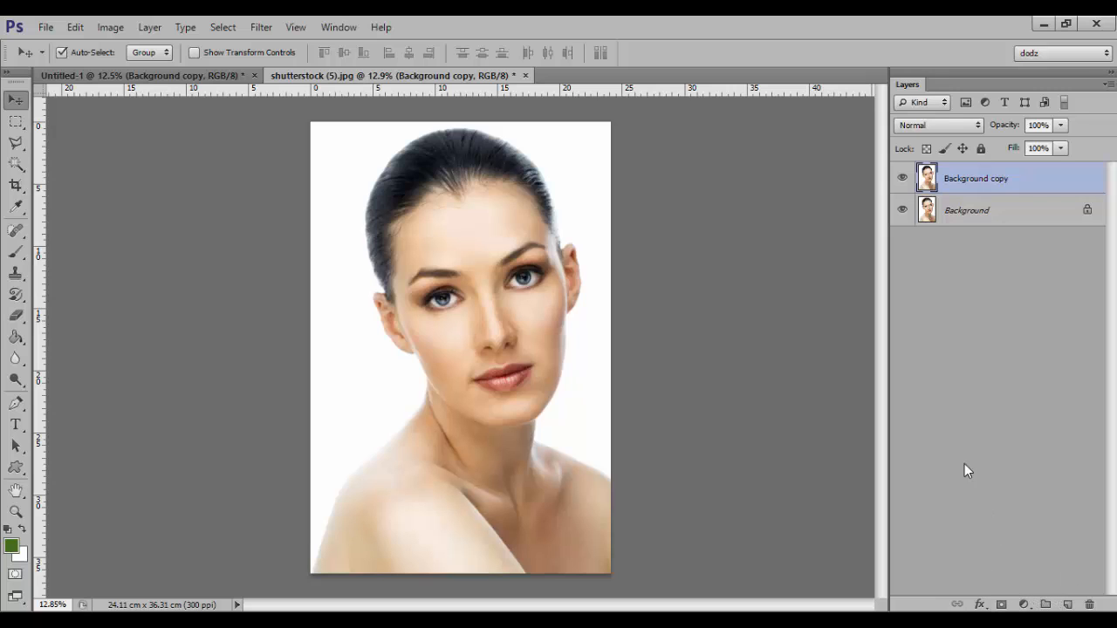
Add a Hue/Saturation adjustment layer above Background copy with the saturation set to -100.
left_click(1026, 605)
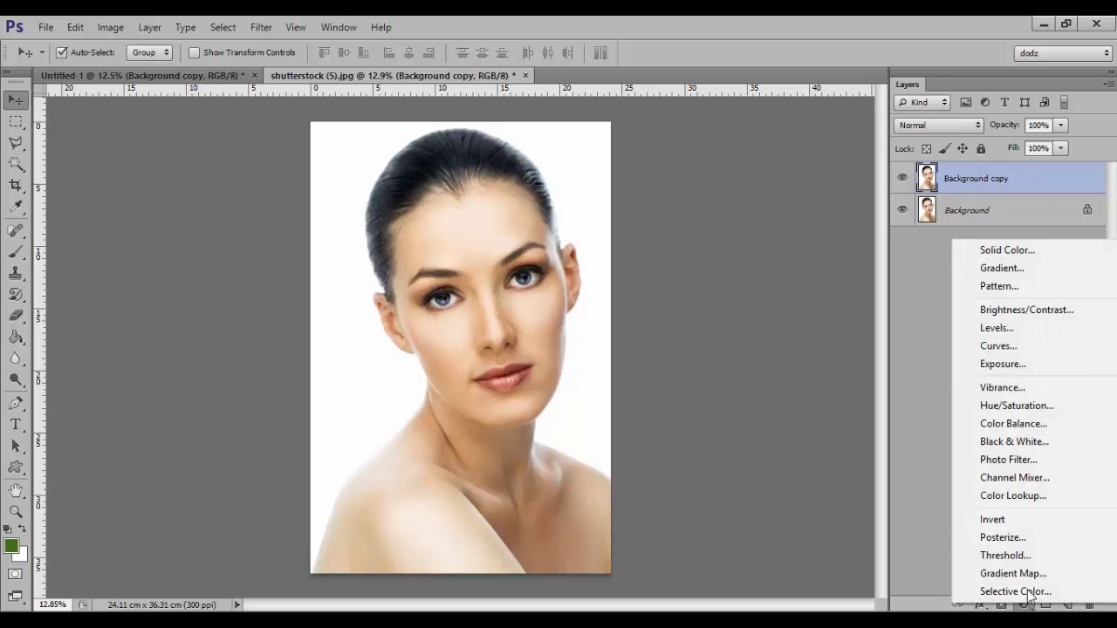
left_click(1019, 413)
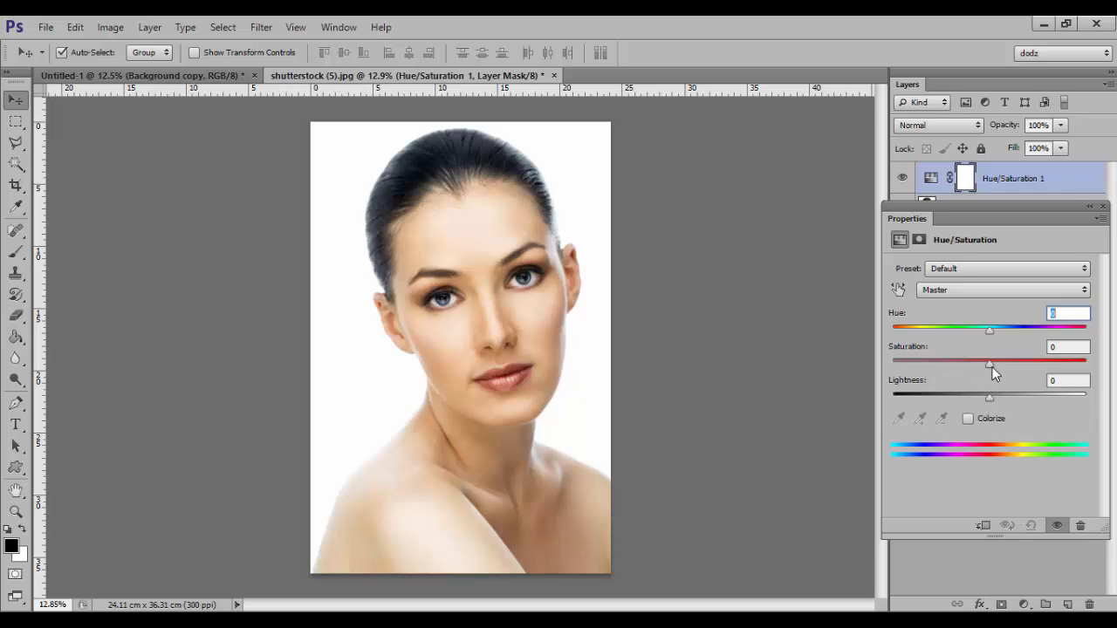
left_click_drag(989, 365, 810, 349)
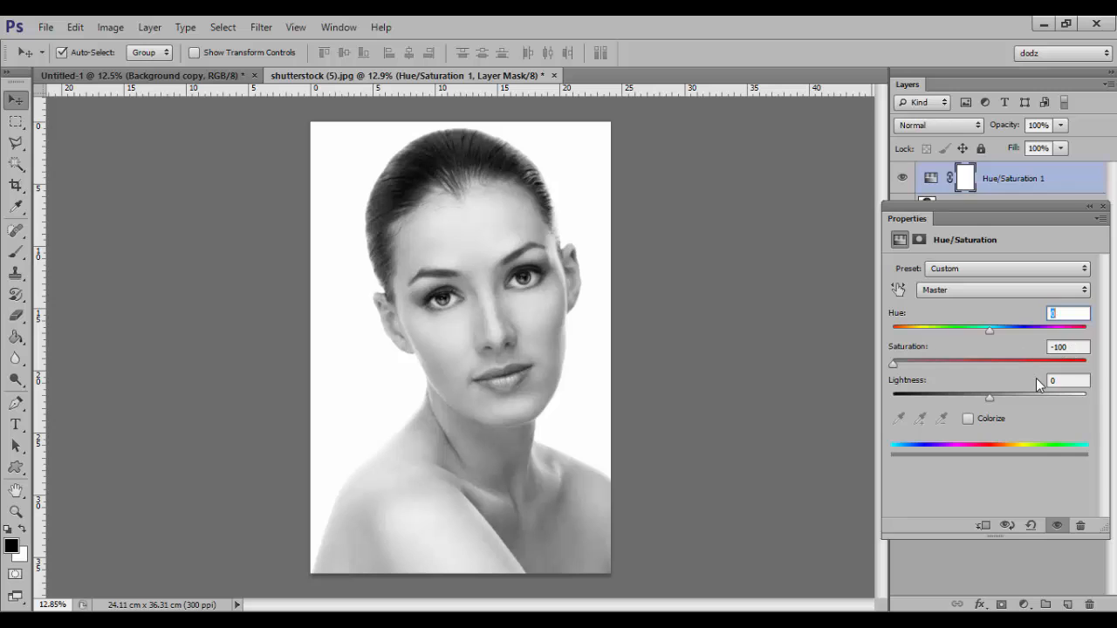
left_click(1103, 206)
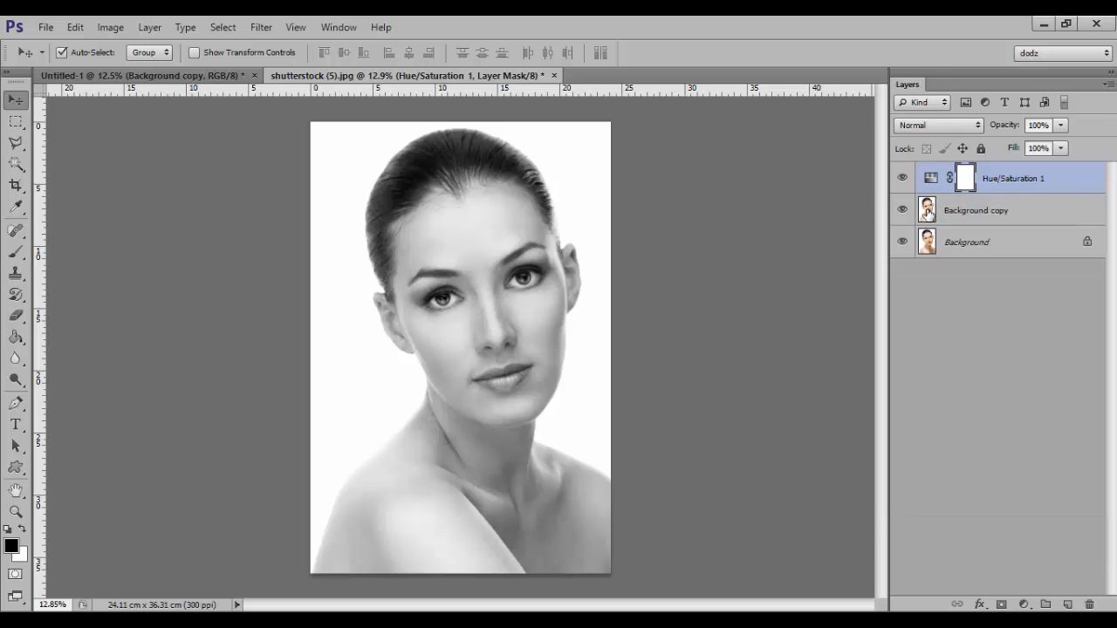
Invert the colours of the Background copy layer and set its blend mode to Color Dodge.
left_click(927, 215)
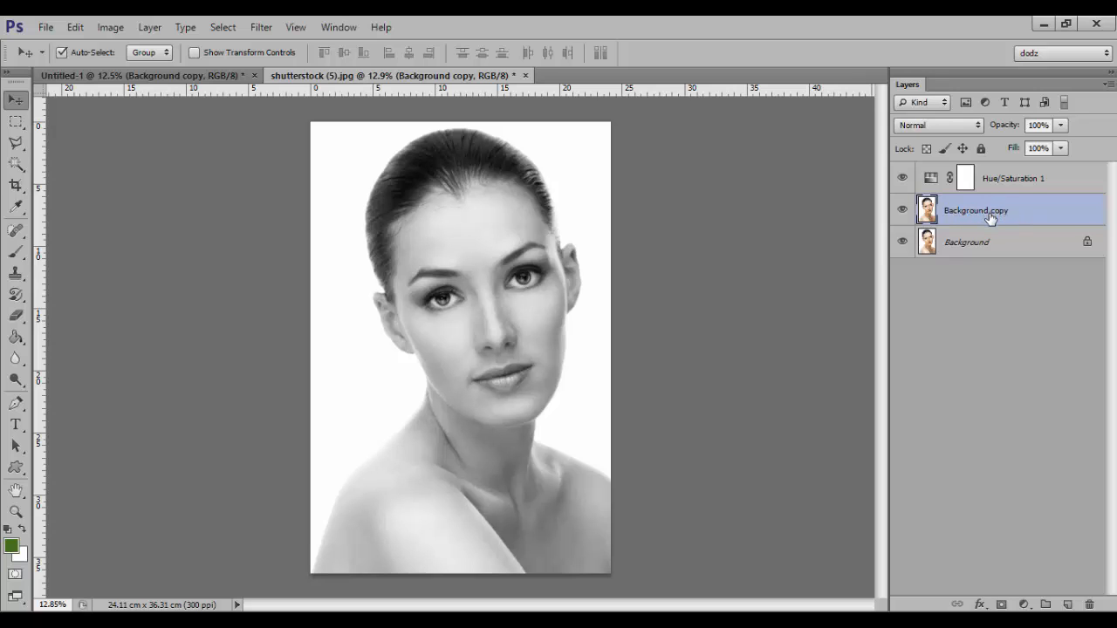
key("ctrl+i")
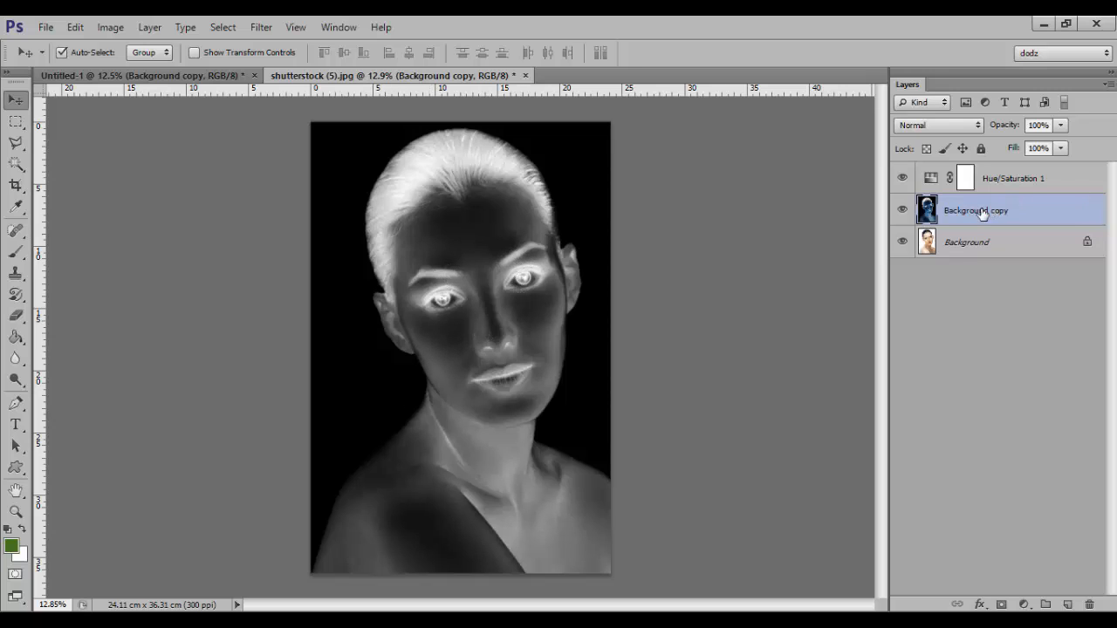
left_click(954, 126)
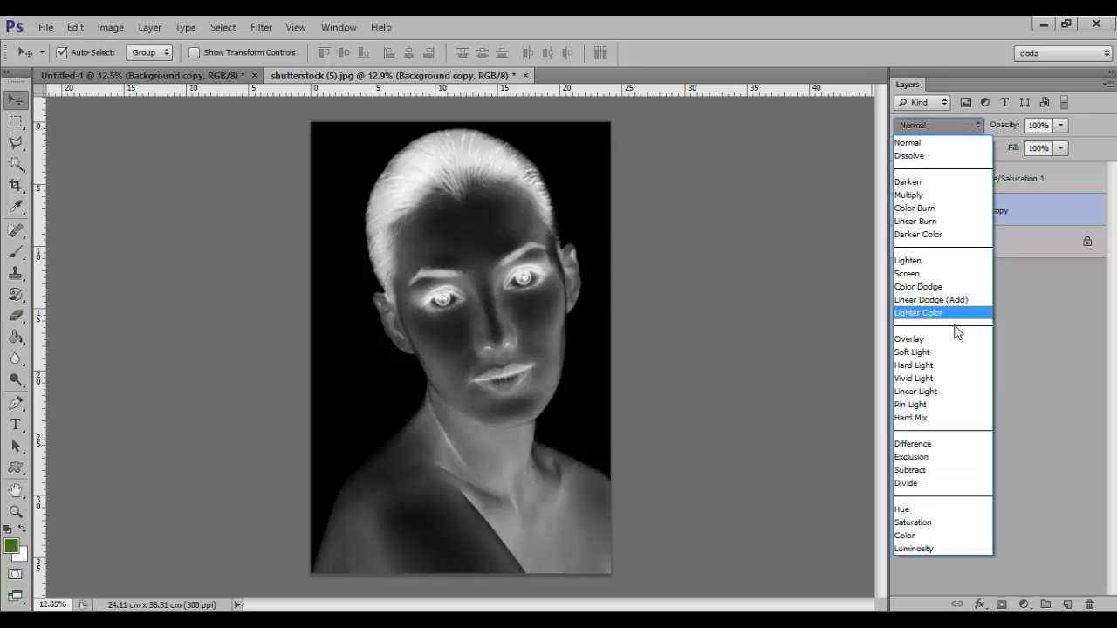
left_click(918, 287)
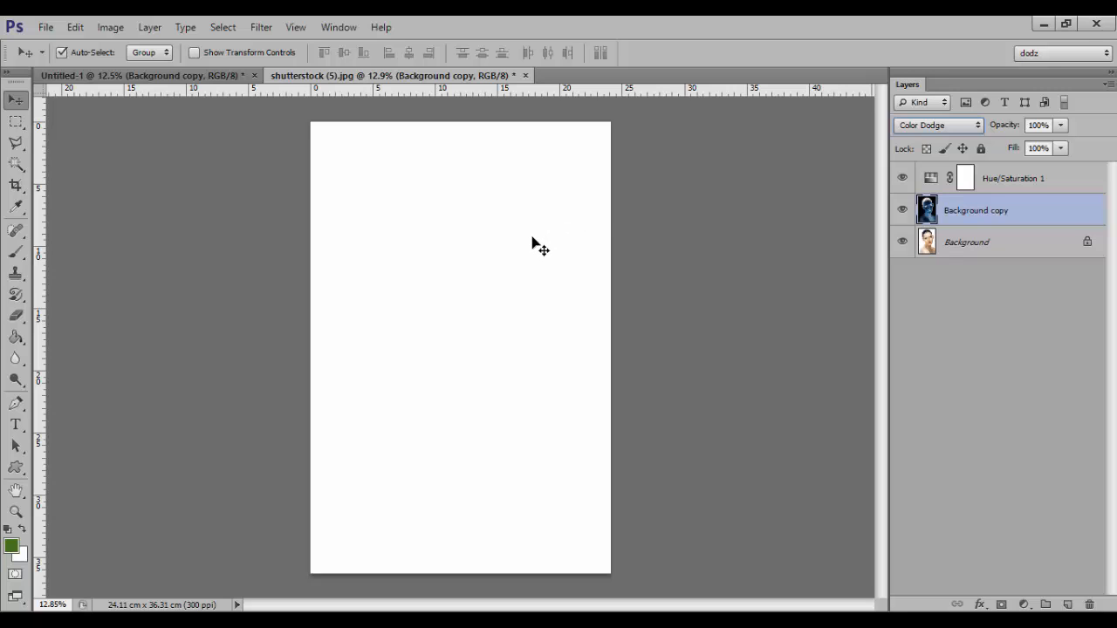
left_click(261, 28)
left_click(250, 29)
left_click(251, 30)
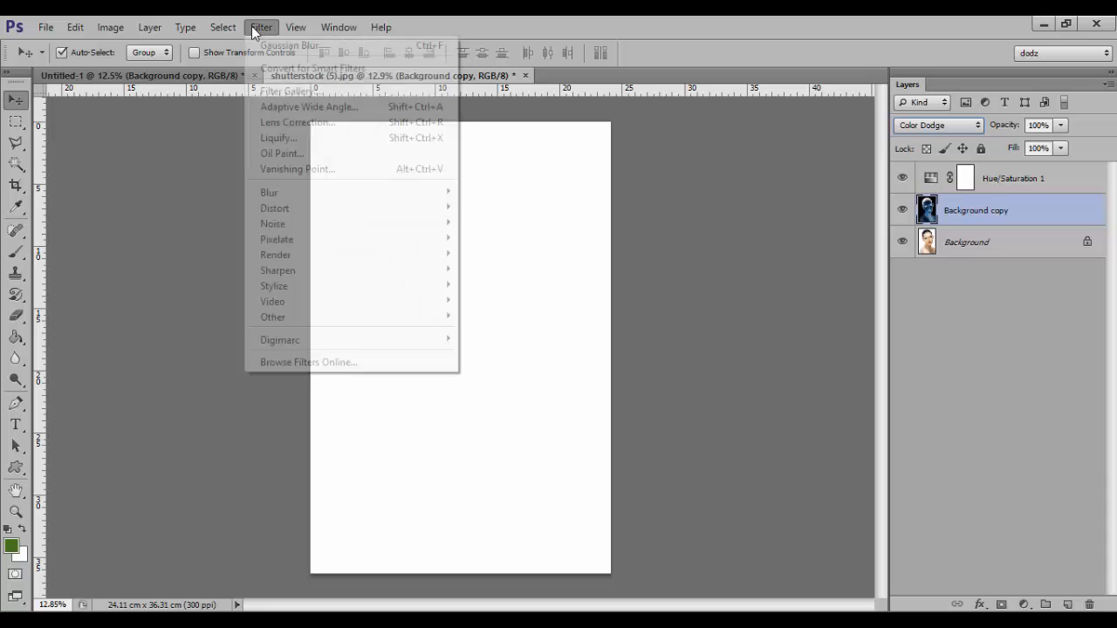
left_click(272, 29)
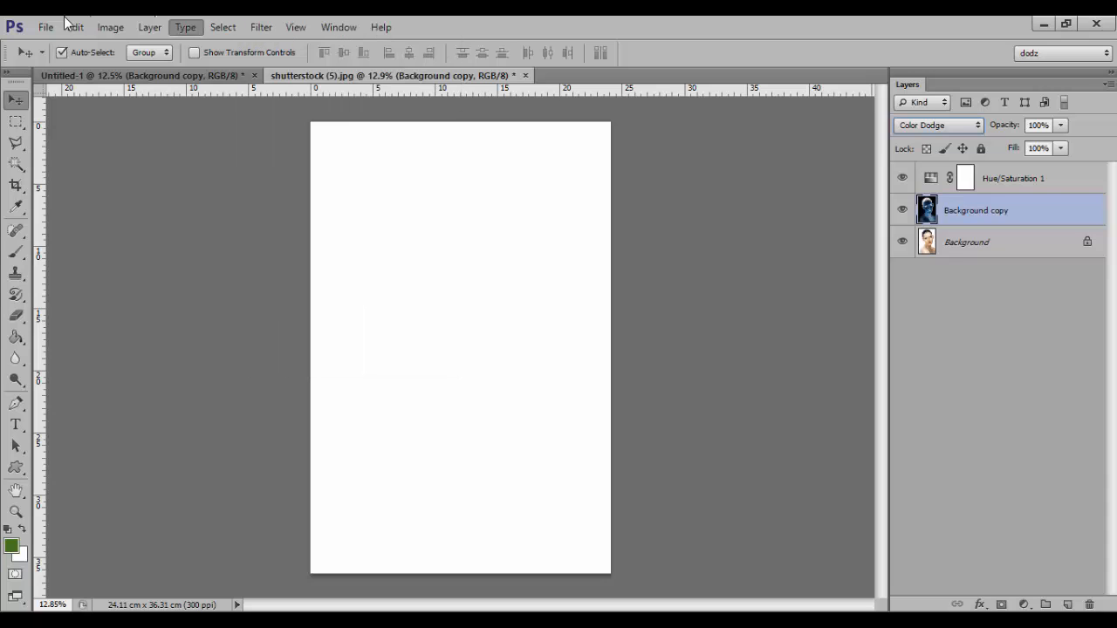
left_click(49, 29)
left_click(302, 38)
Apply a Gaussian Blur with a radius of 100 pixels to the Background copy layer.
left_click(260, 29)
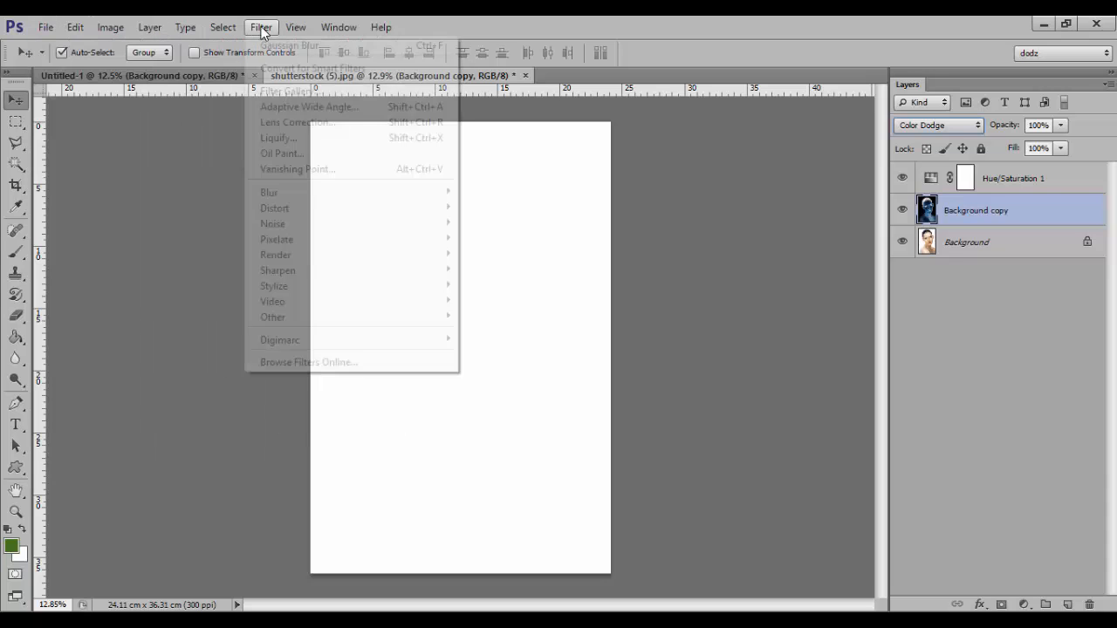
mouse_move(277, 193)
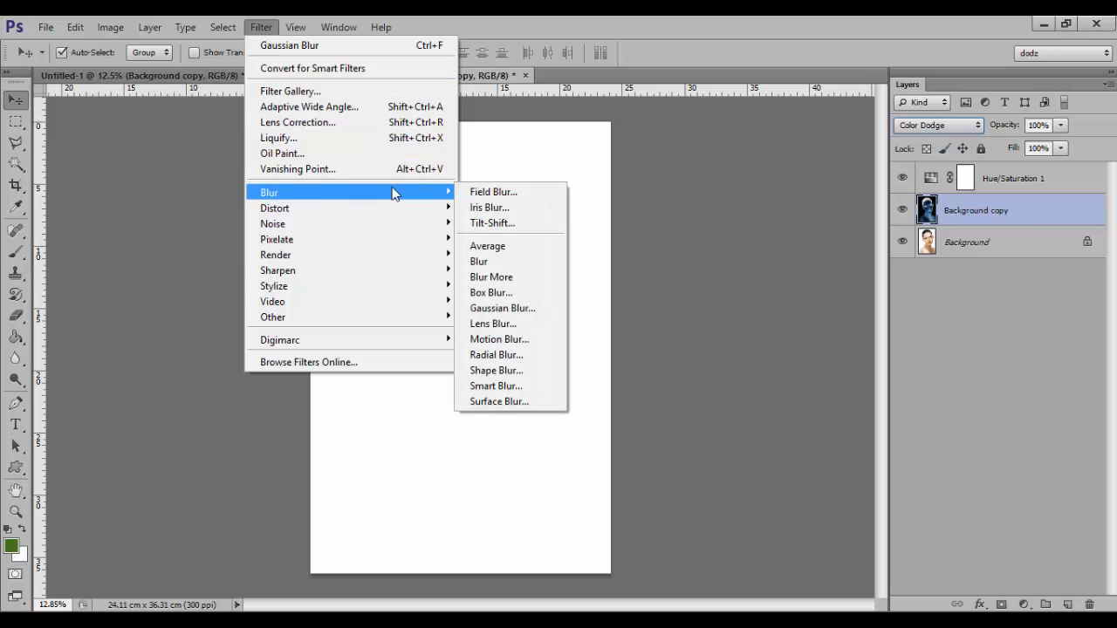
left_click(508, 314)
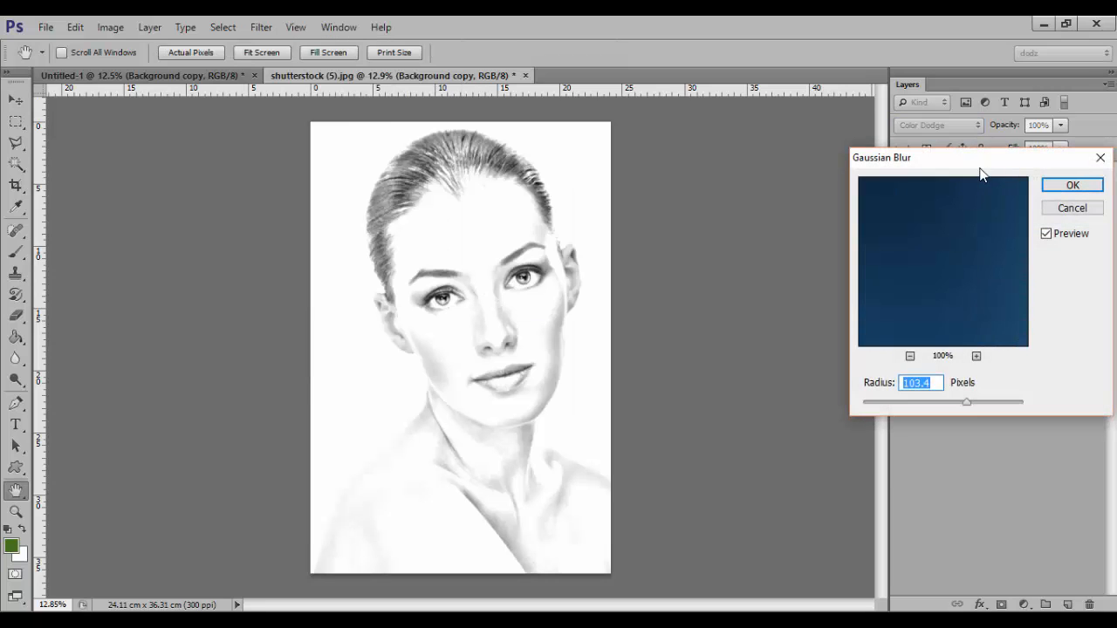
left_click_drag(979, 168, 815, 142)
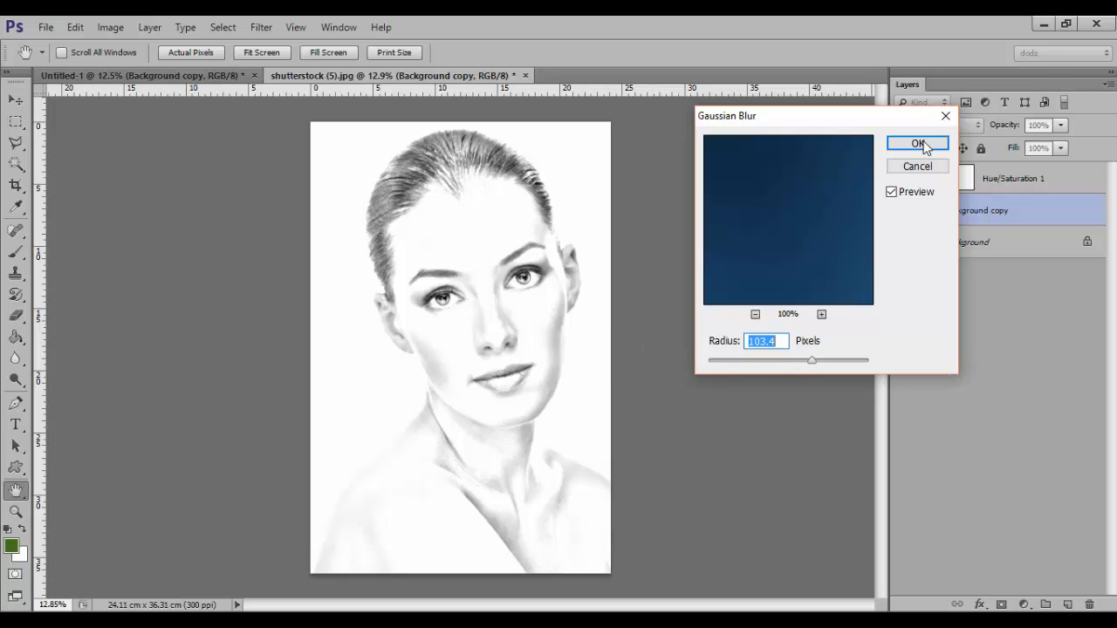
left_click_drag(811, 361, 735, 342)
type("100")
left_click(912, 147)
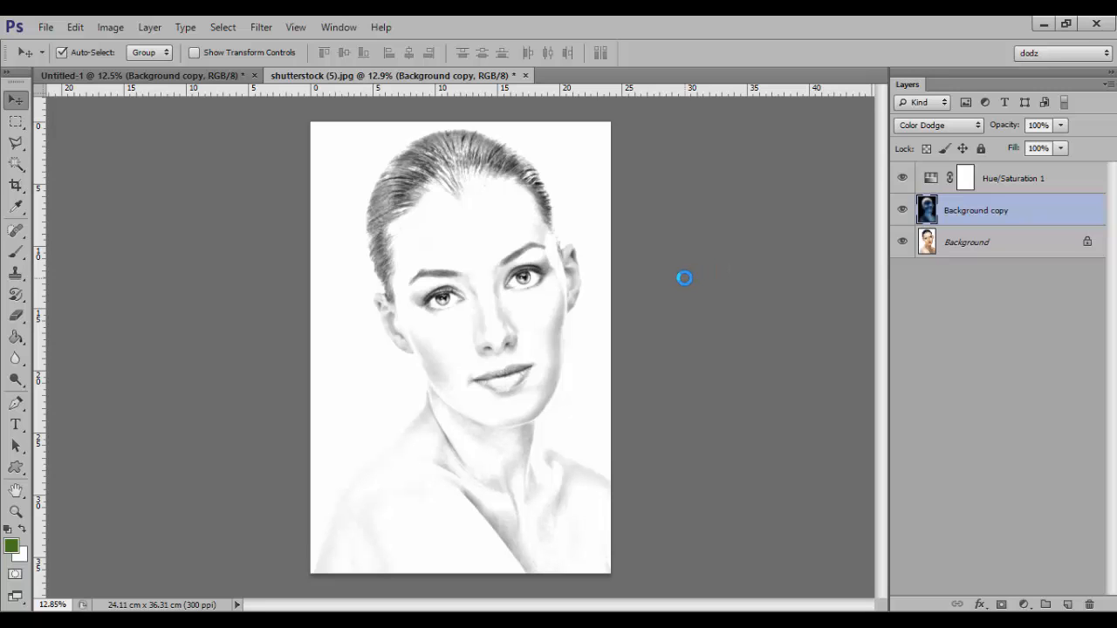
Examine the pencil sketch effect up close across the hair, eyes, face and neck.
scroll(535, 306, "up", 4)
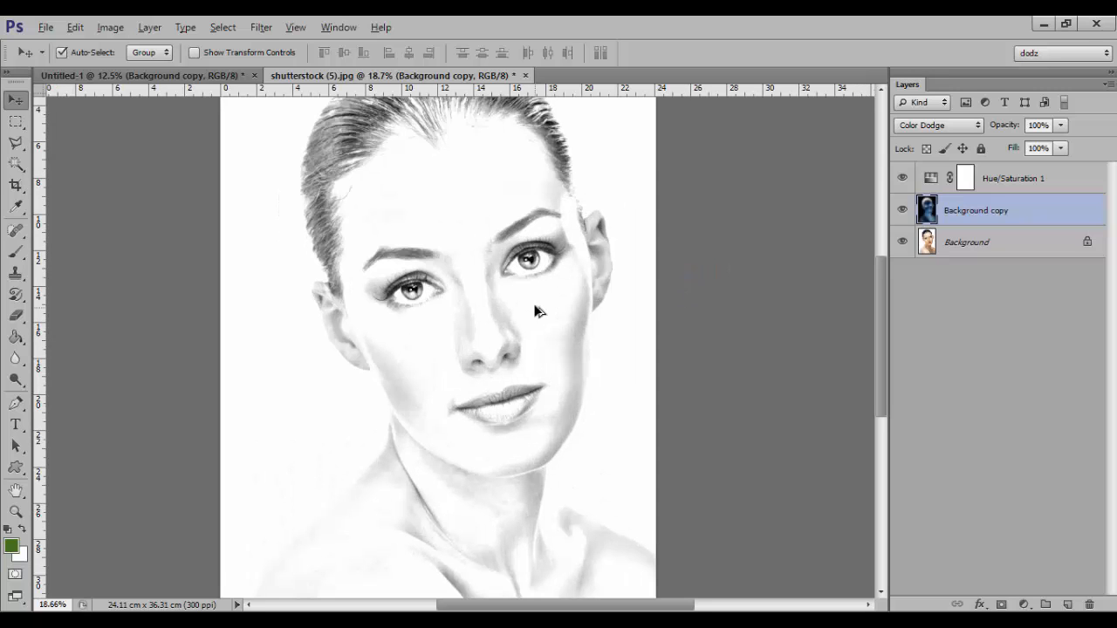
scroll(535, 307, "up", 1)
left_click_drag(436, 196, 458, 303)
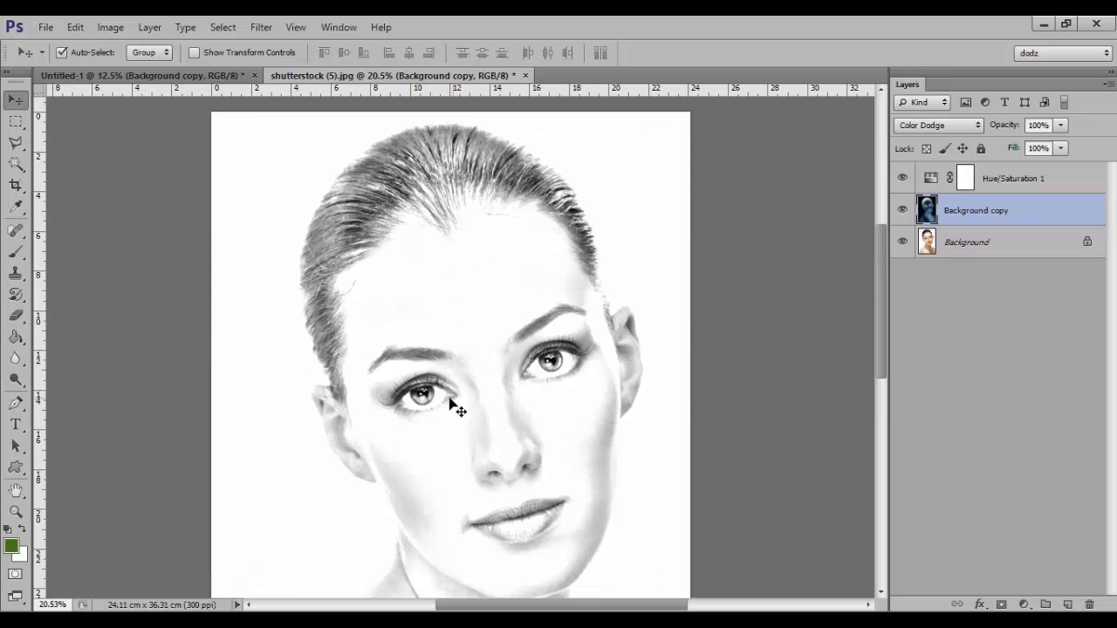
left_click_drag(434, 329, 442, 291)
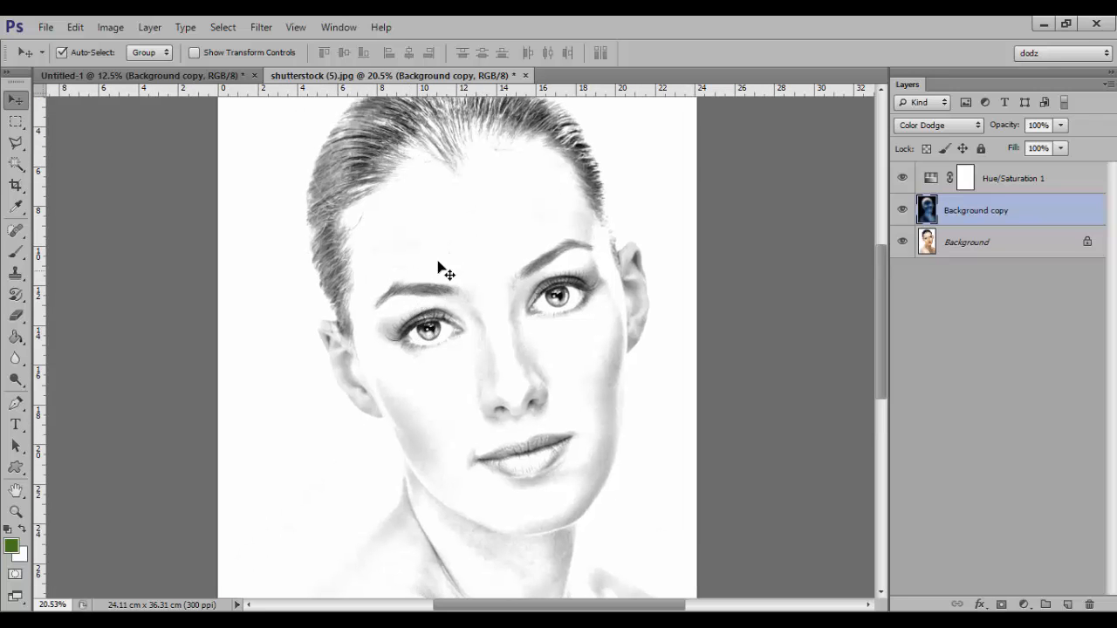
left_click_drag(448, 184, 444, 228)
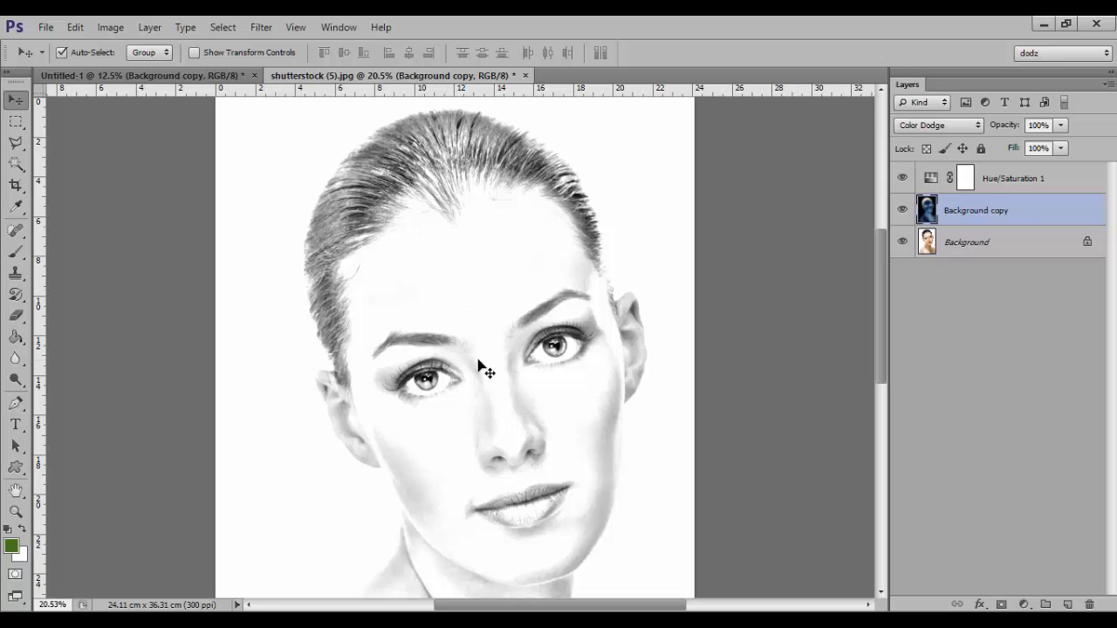
left_click_drag(439, 317, 412, 282)
mouse_move(408, 236)
left_mouse_down()
mouse_move(416, 297)
mouse_move(404, 236)
mouse_move(412, 242)
left_mouse_up()
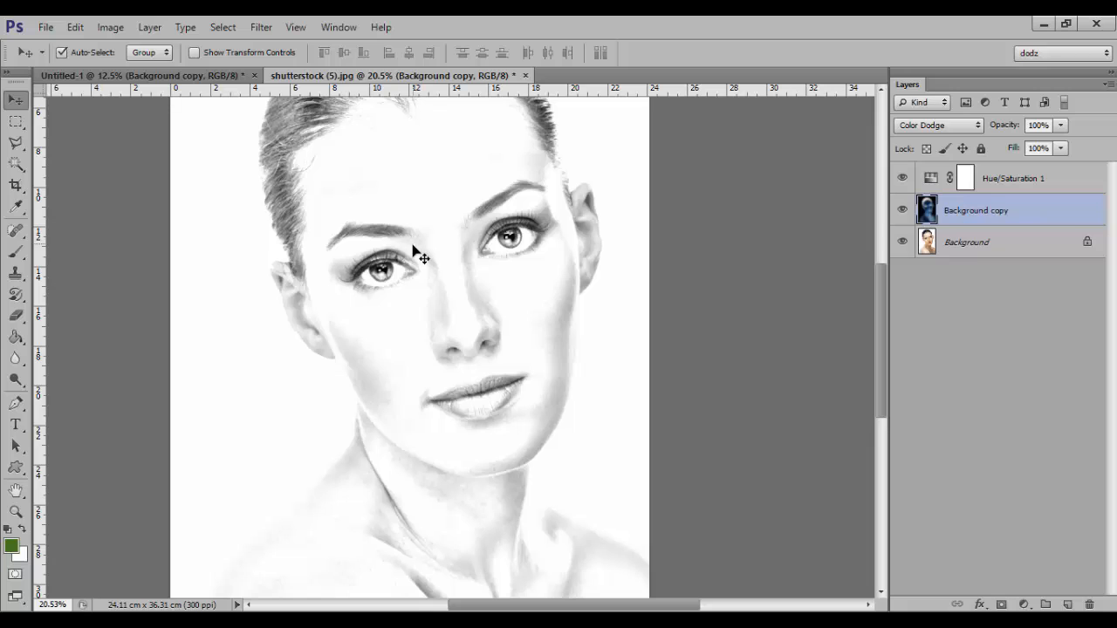
left_click(1008, 240)
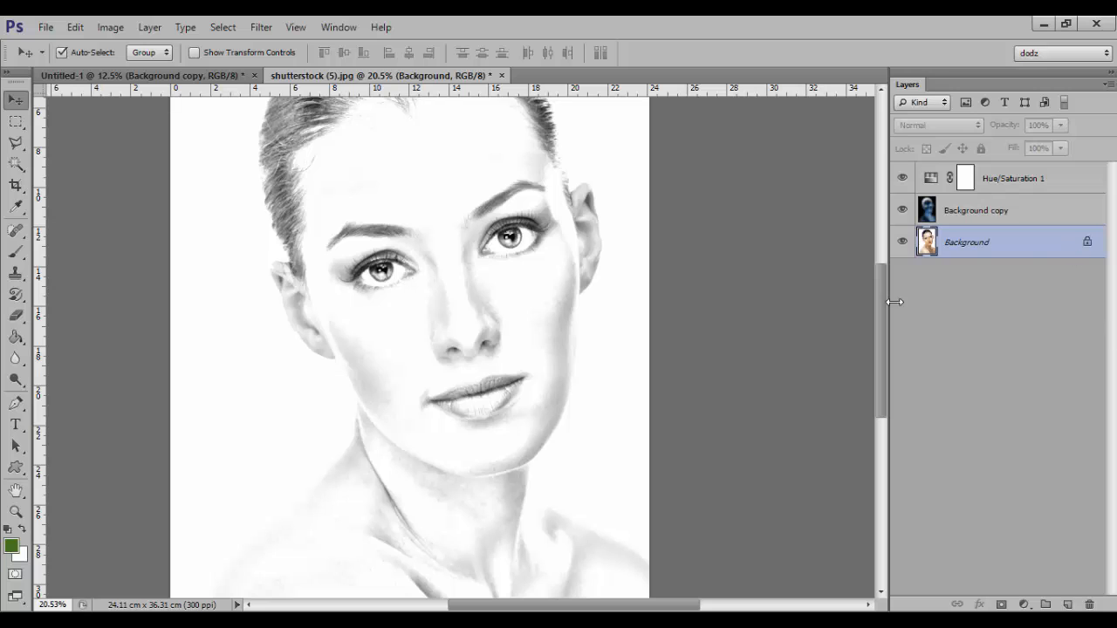
left_click(947, 218)
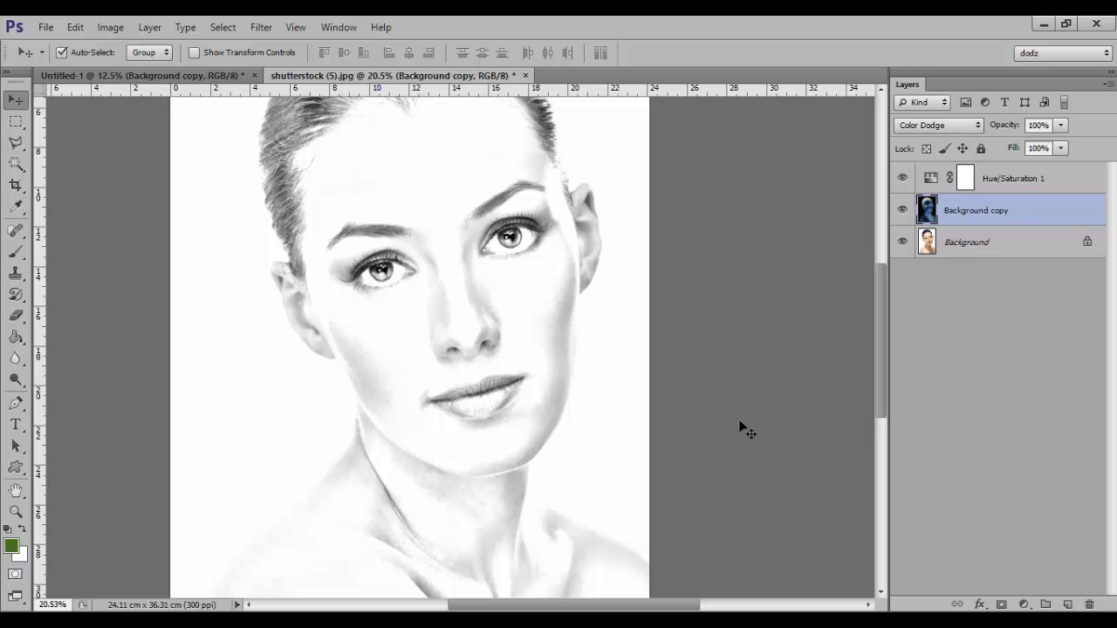
left_click(262, 28)
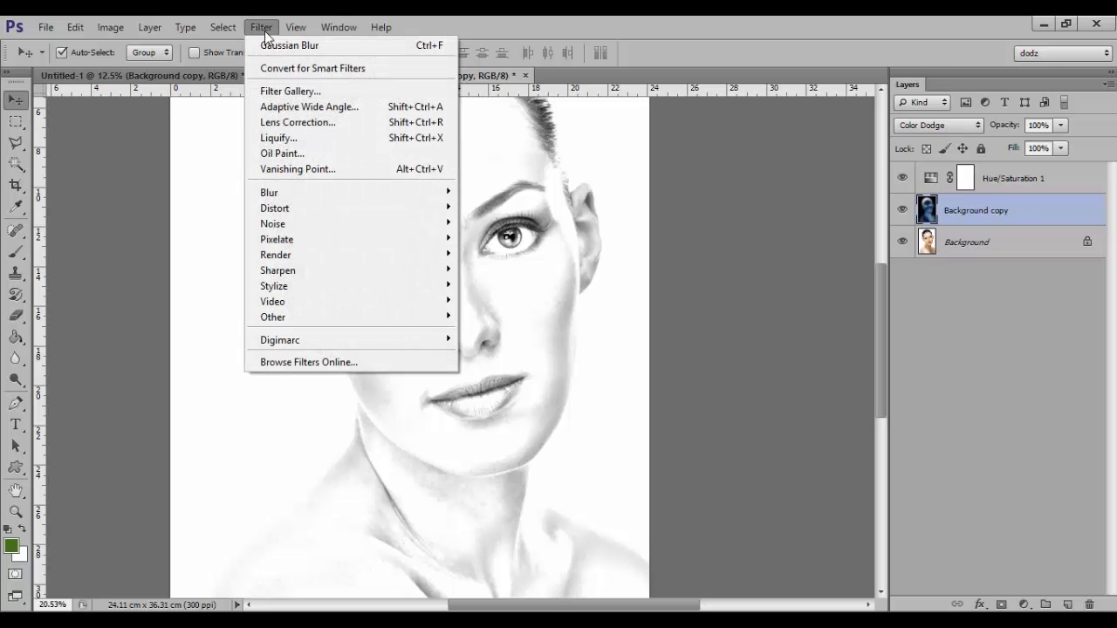
mouse_move(291, 191)
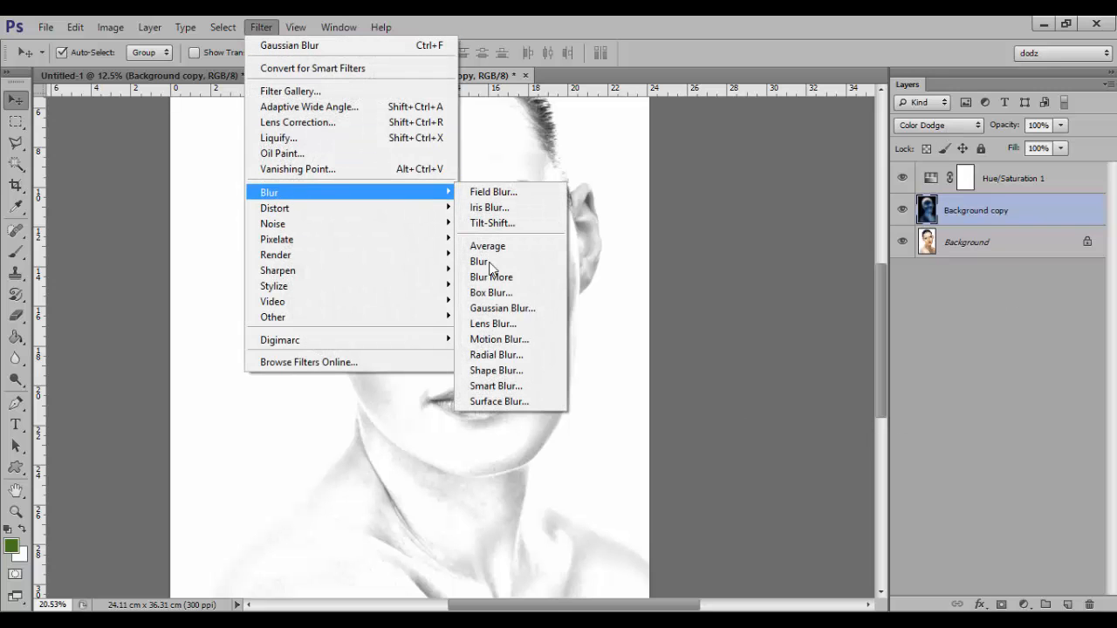
left_click(758, 270)
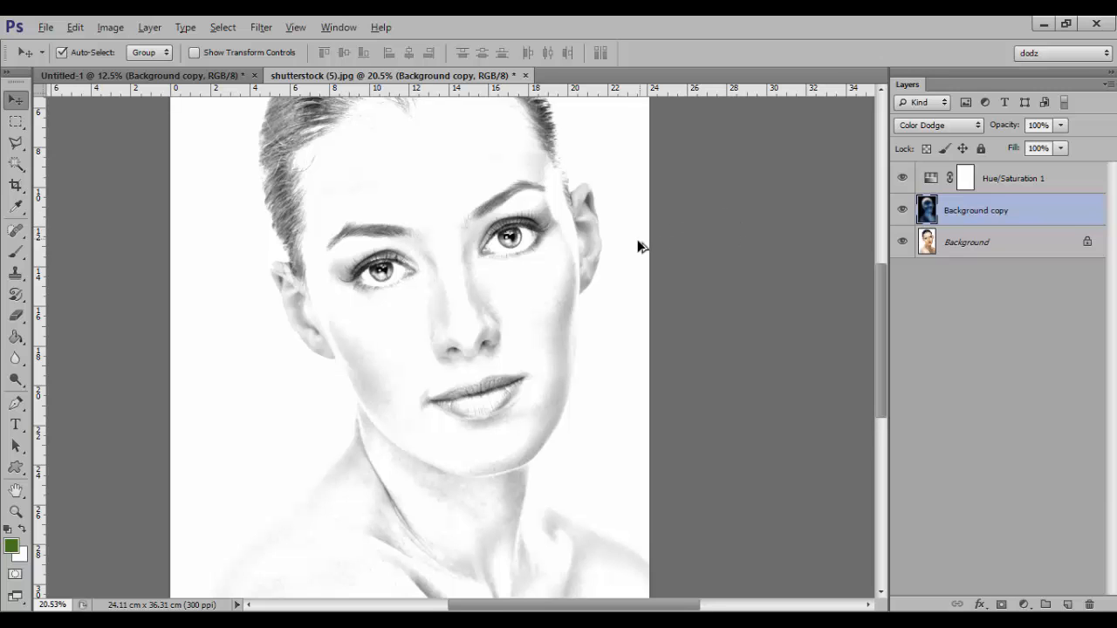
Start a text layer below the neck in the portrait and set the text colour to black (000000).
scroll(637, 246, "down", 2)
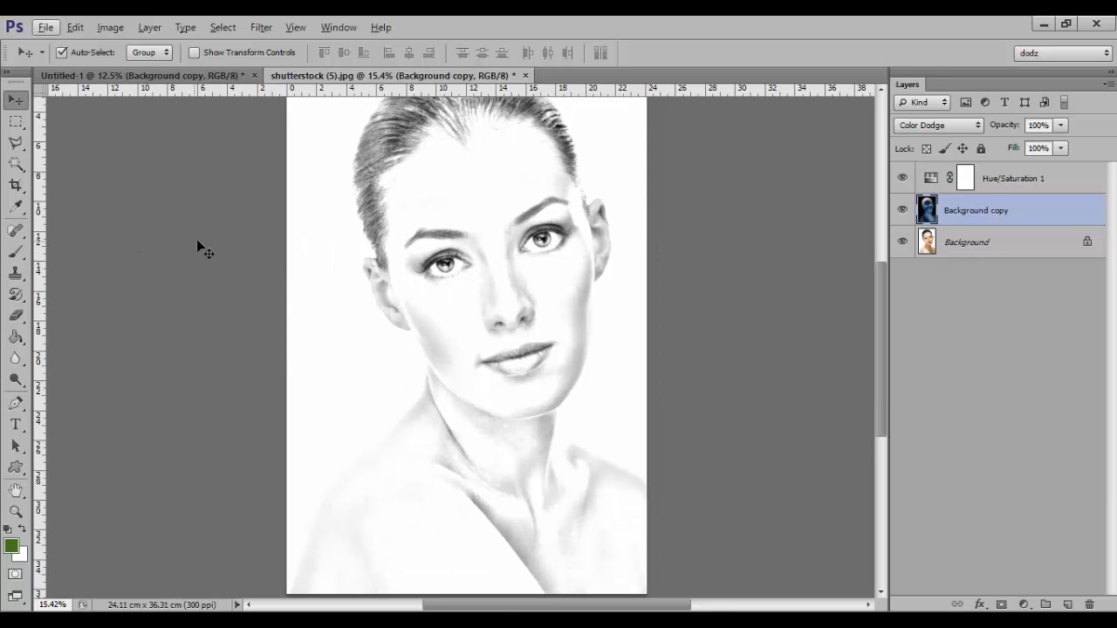
left_click(15, 424)
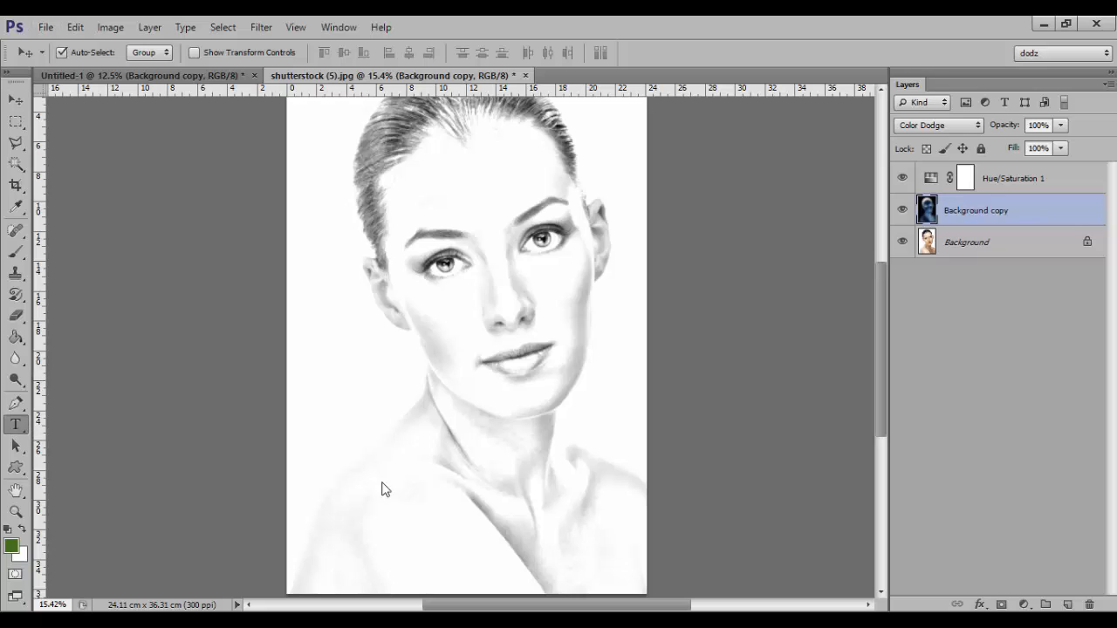
left_click(466, 502)
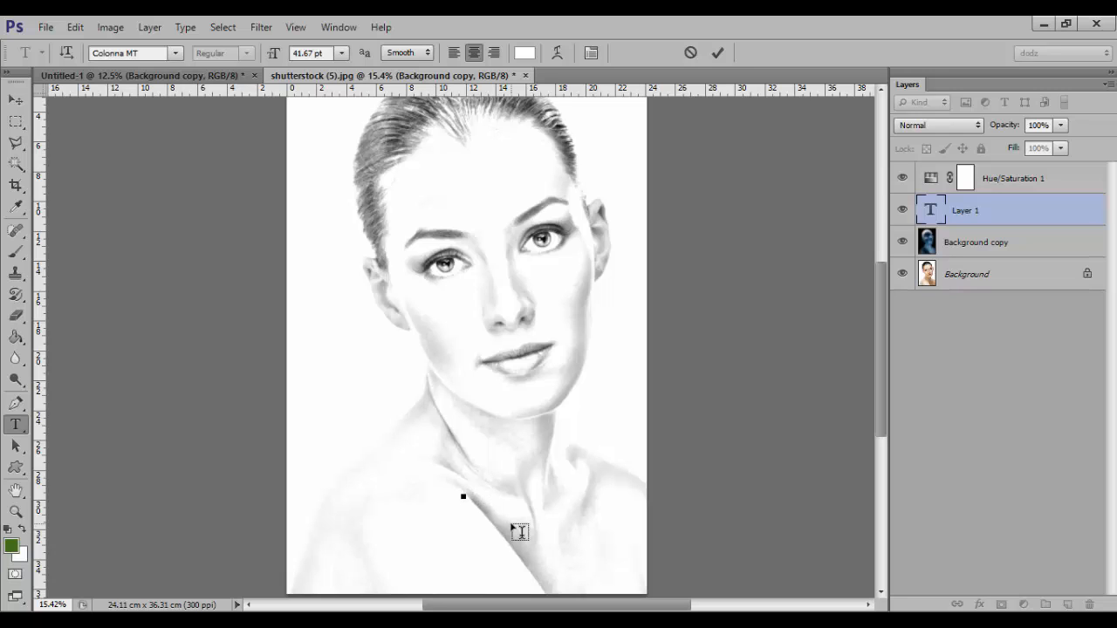
left_click(13, 547)
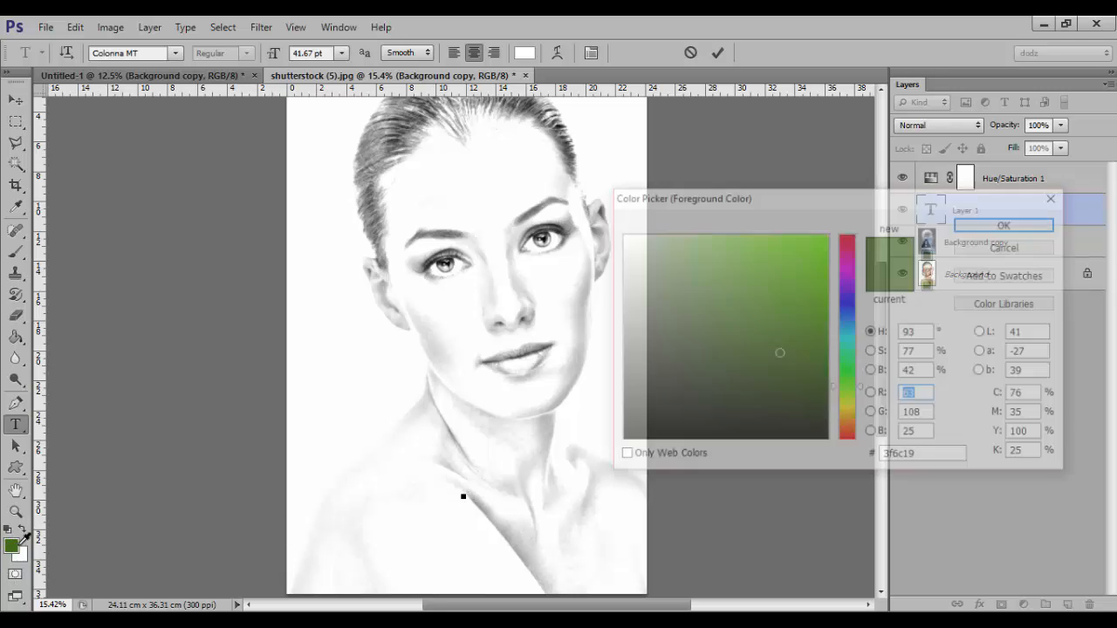
left_click_drag(754, 360, 611, 451)
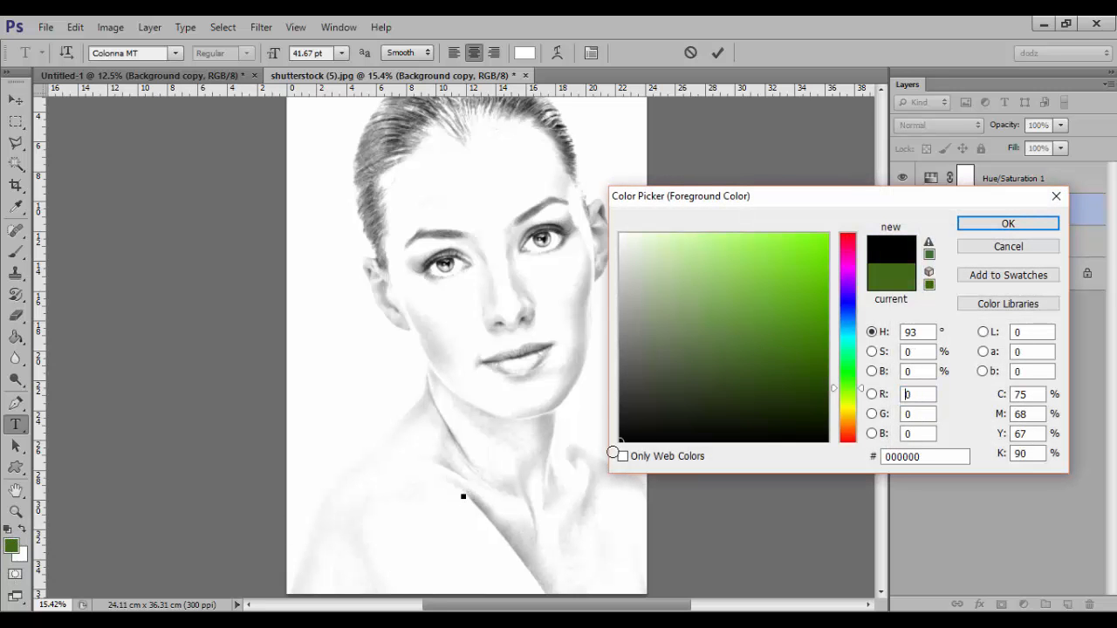
left_click(1057, 200)
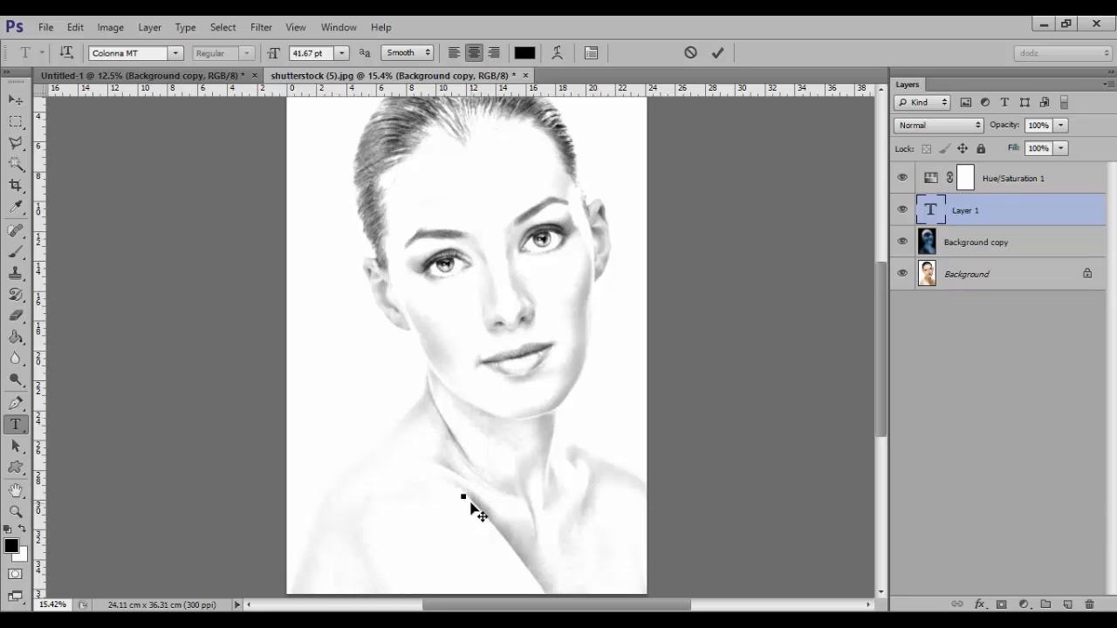
Enter a two-line credit with "Art by:" above the artist's name, and shift it slightly within the chest area.
type("Art by: Dodz 2000")
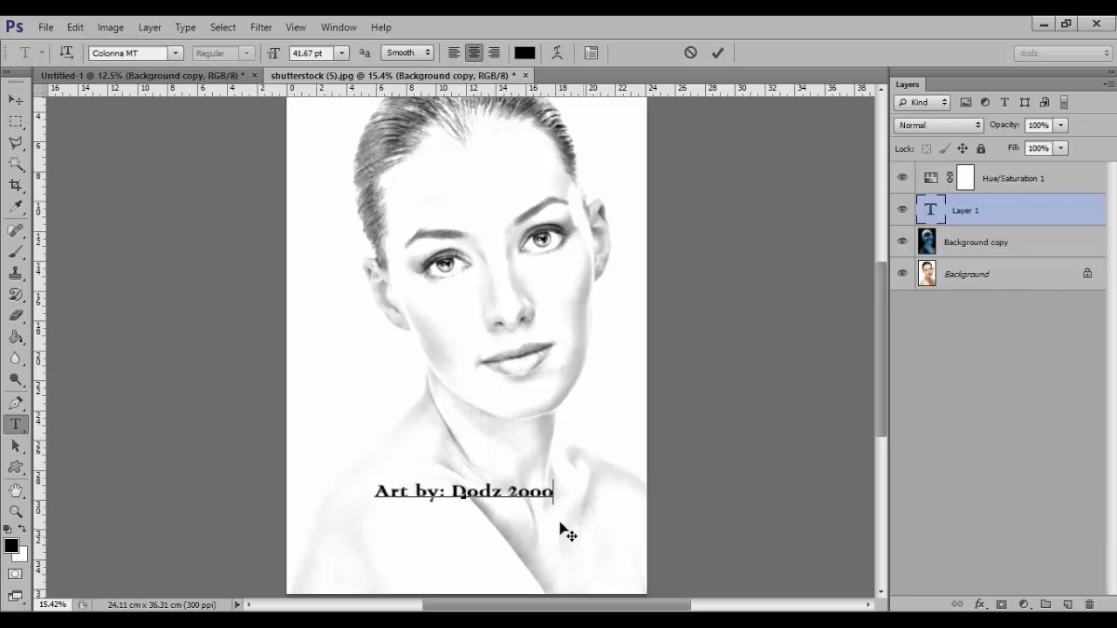
left_click(450, 489)
key("Return")
left_click_drag(536, 544, 568, 511)
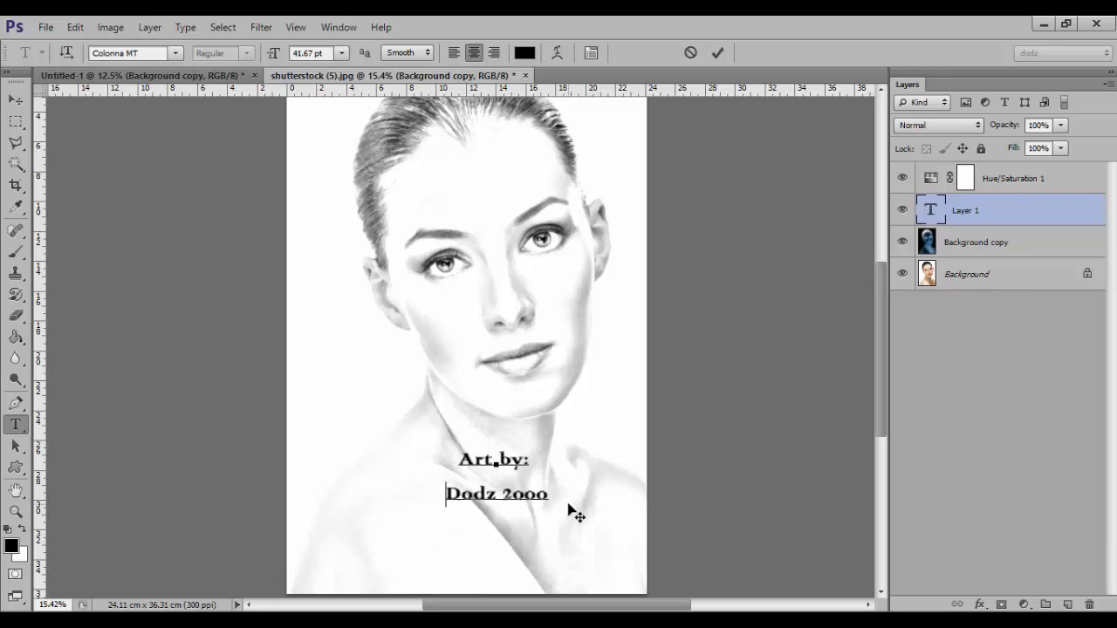
Change the font of the whole artist credit to Edwardian Script ITC and commit the text.
key("ctrl+a")
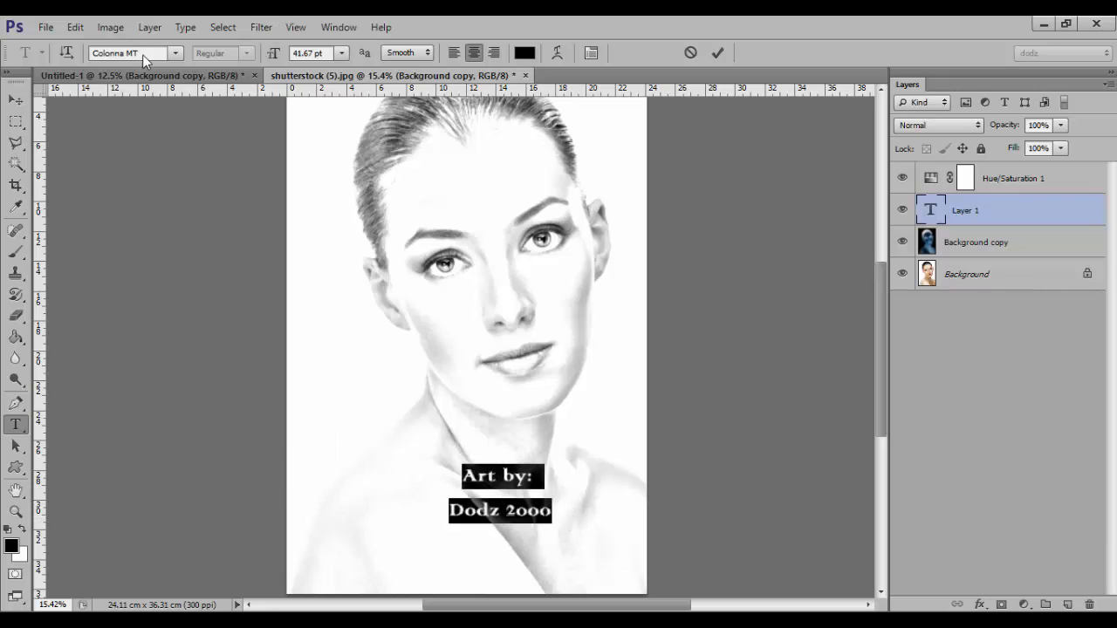
left_click(174, 53)
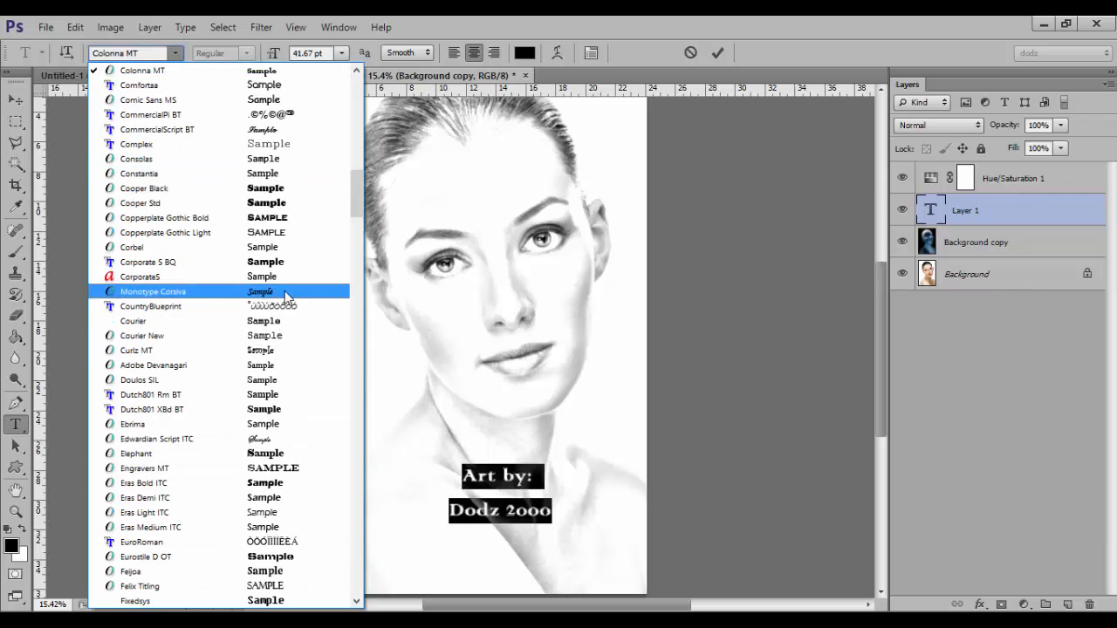
left_click(285, 295)
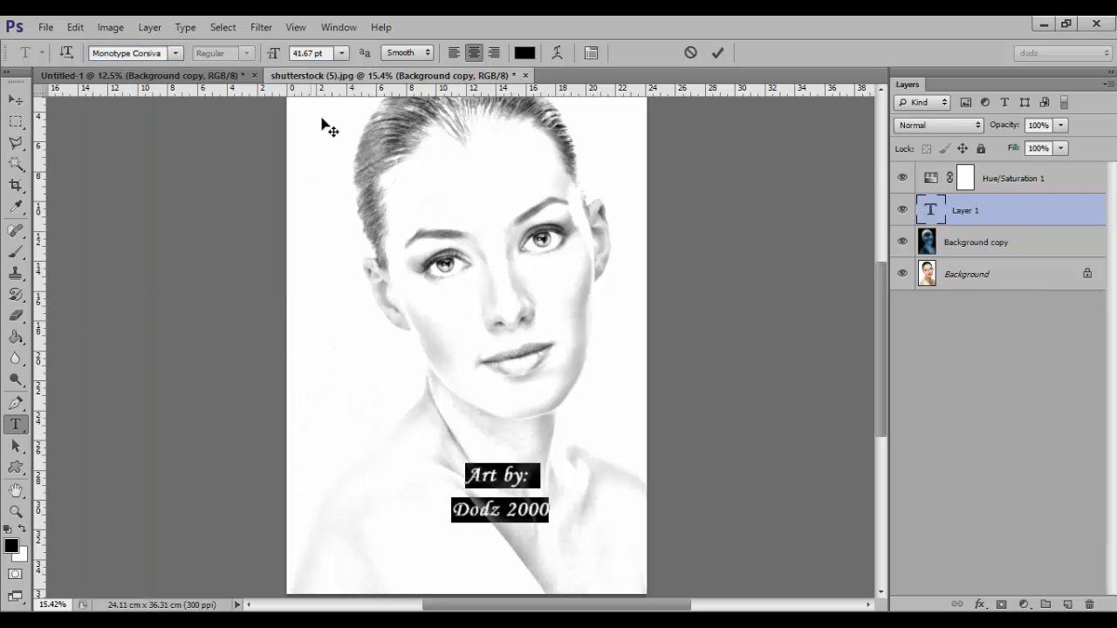
left_click(178, 54)
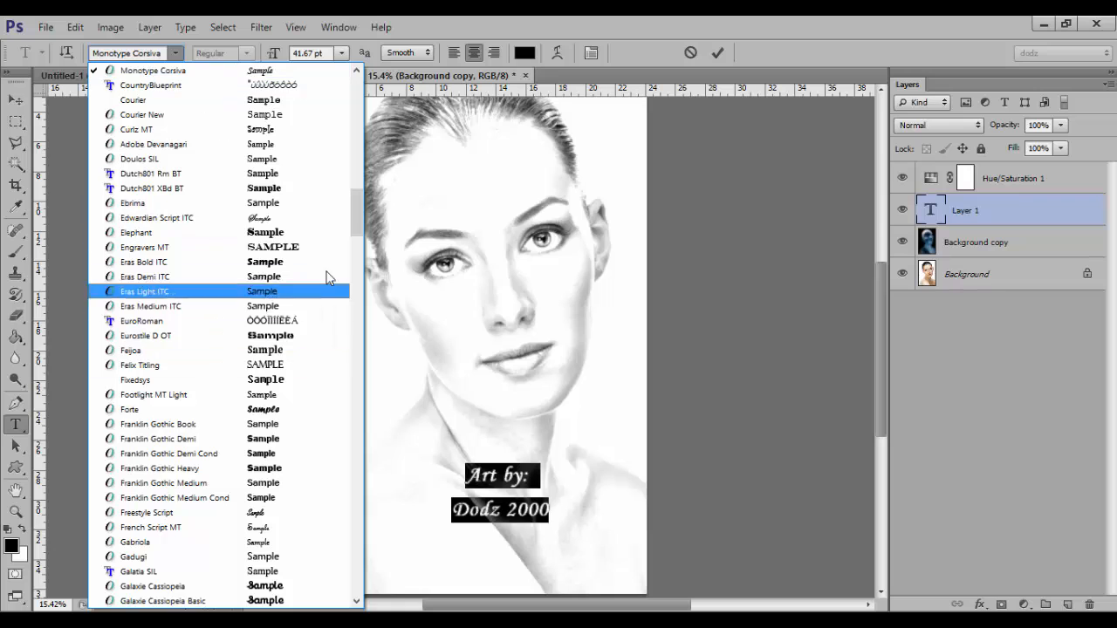
scroll(358, 229, "down", 2)
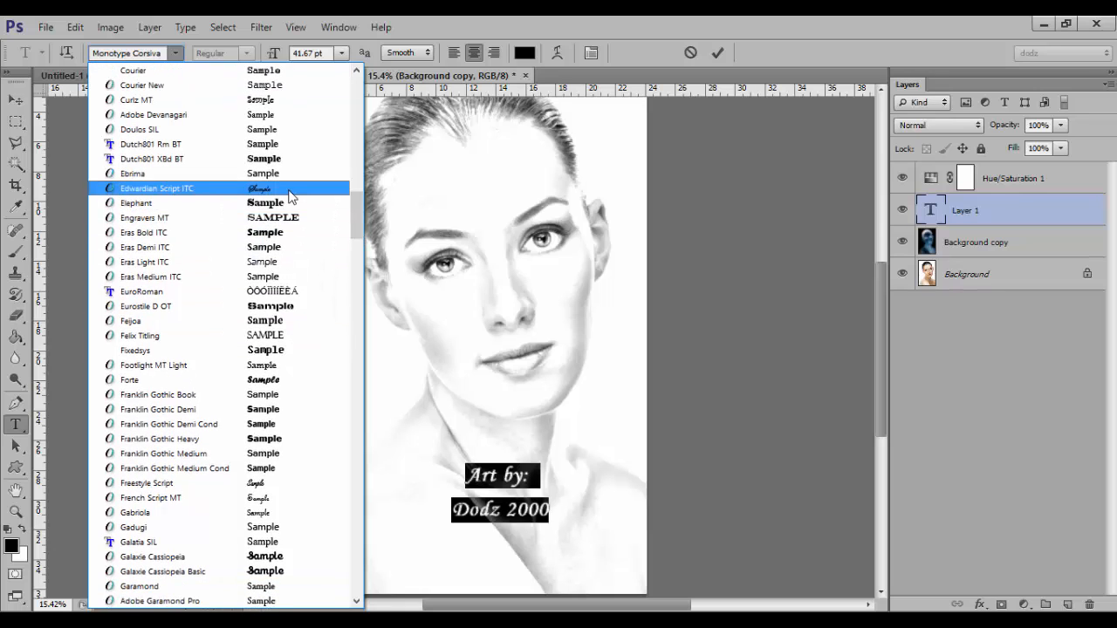
left_click(289, 189)
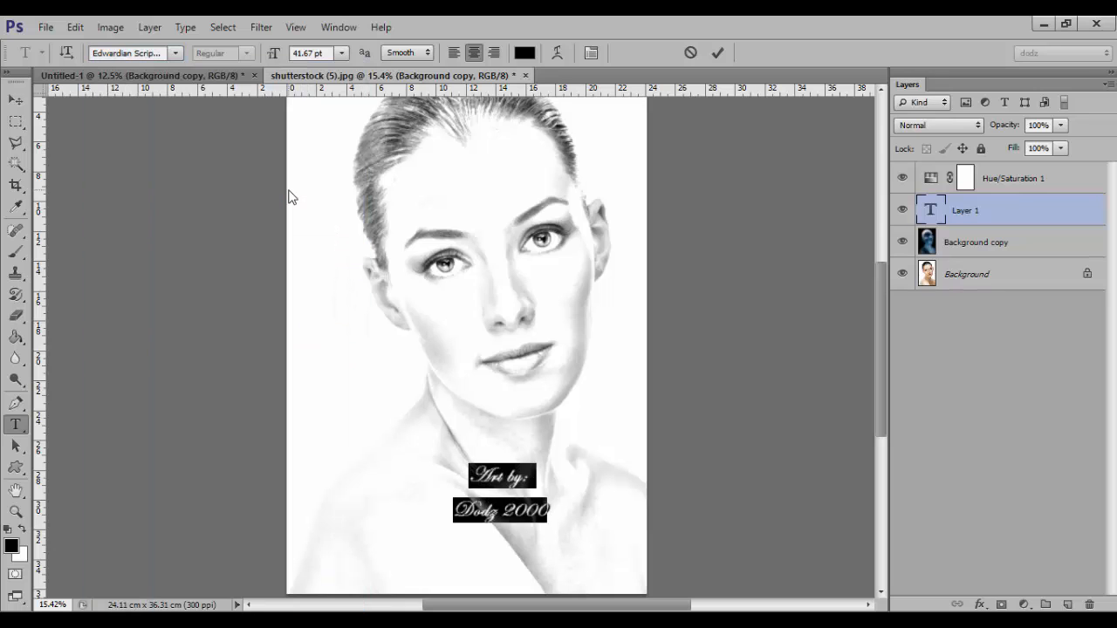
left_click(714, 56)
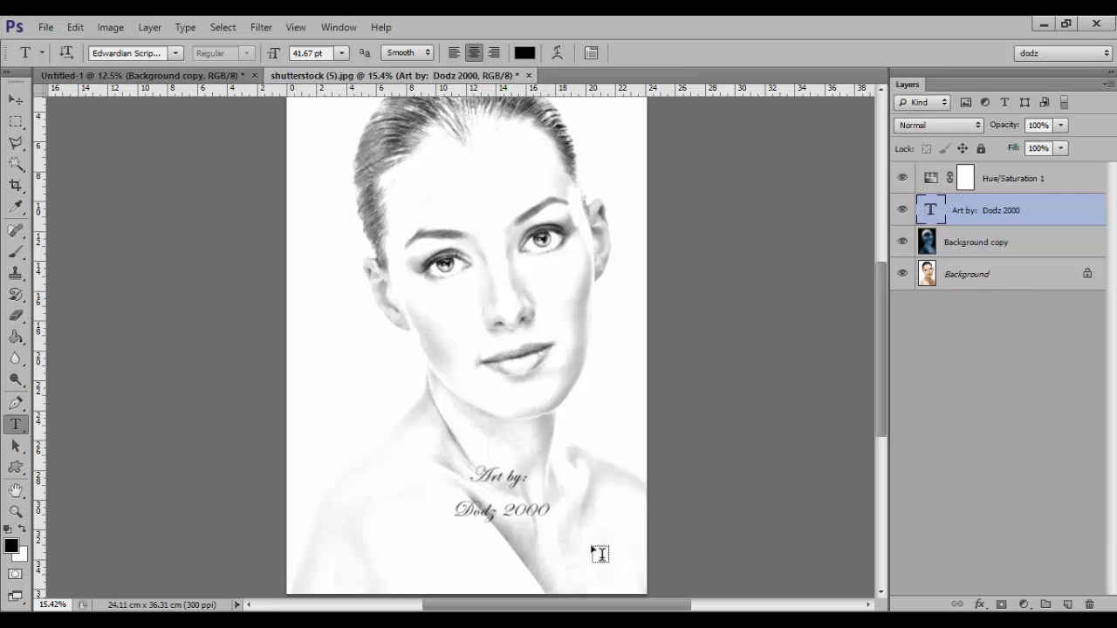
Rotate the artist credit to about -35 degrees and place it over the shoulder beside the neck.
key("ctrl+t")
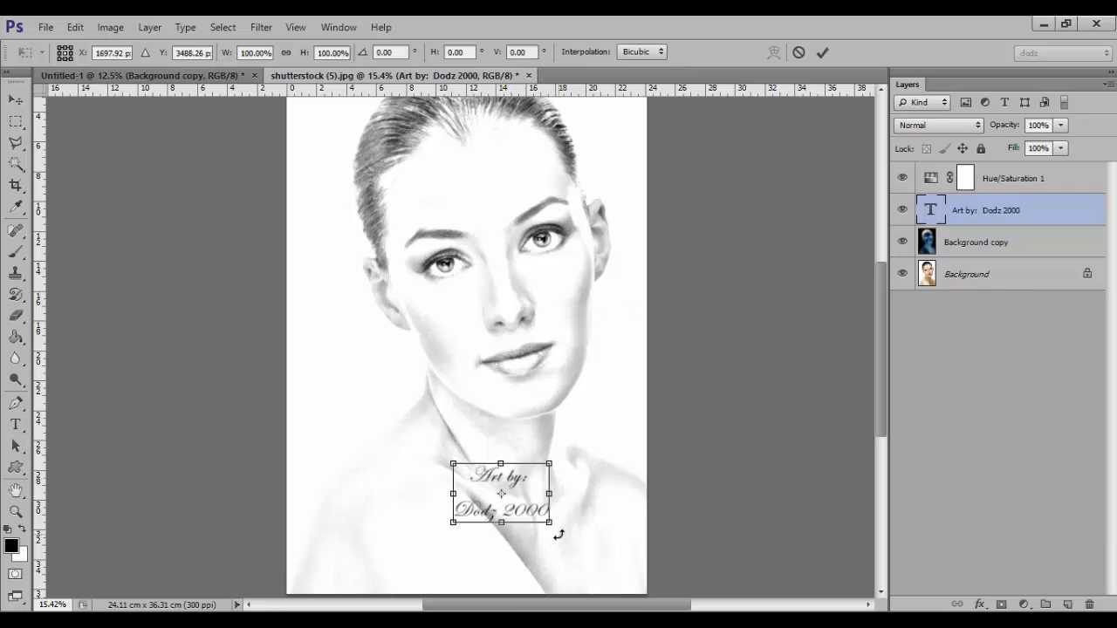
left_click_drag(565, 525, 635, 431)
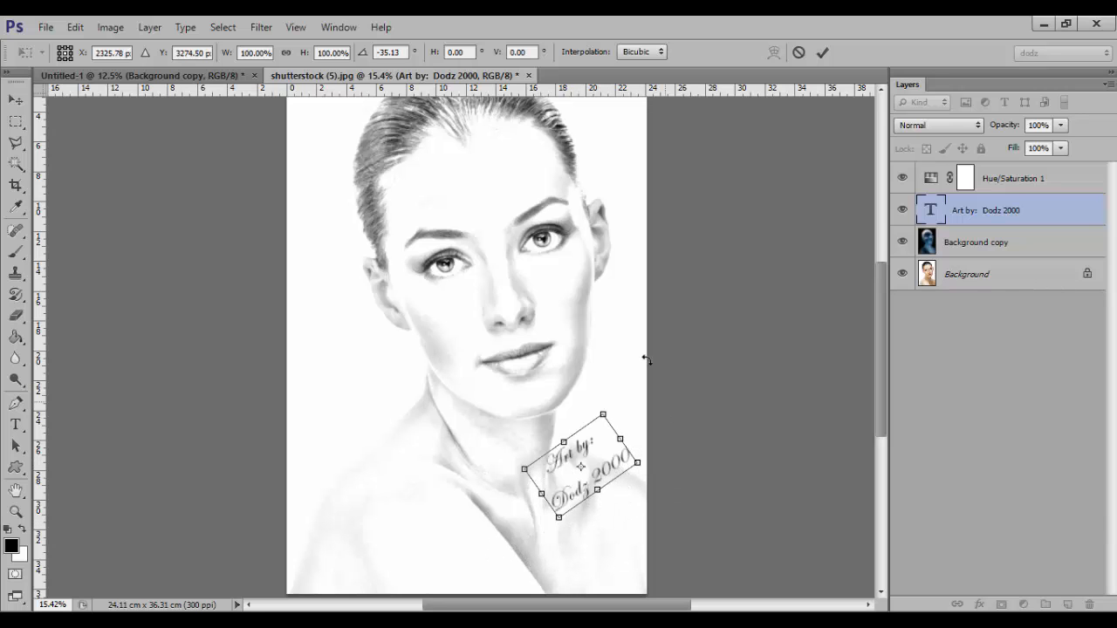
left_click(823, 54)
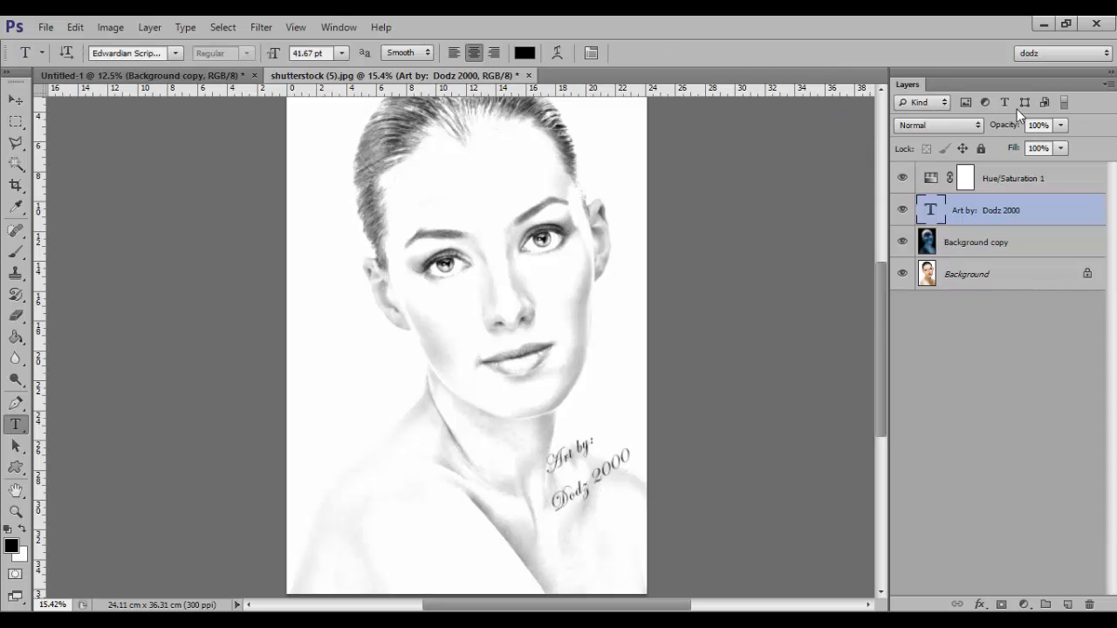
Reduce the opacity of the artist credit layer to 86% and check the sketch at full size and as a whole.
left_click_drag(1016, 131, 1006, 131)
key("ctrl+1")
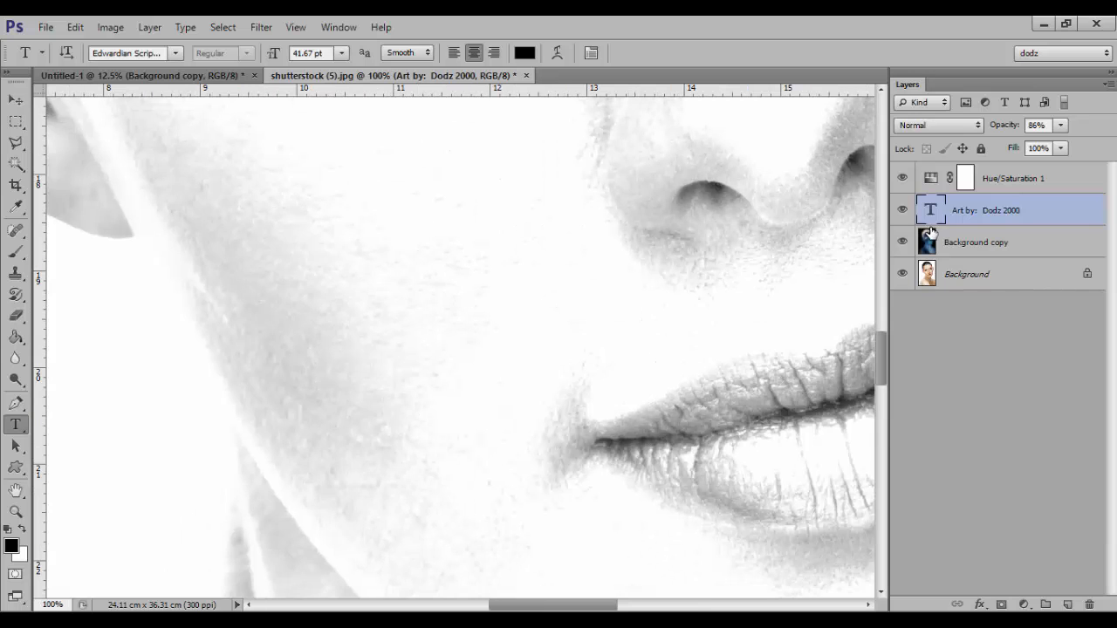
key("ctrl+0")
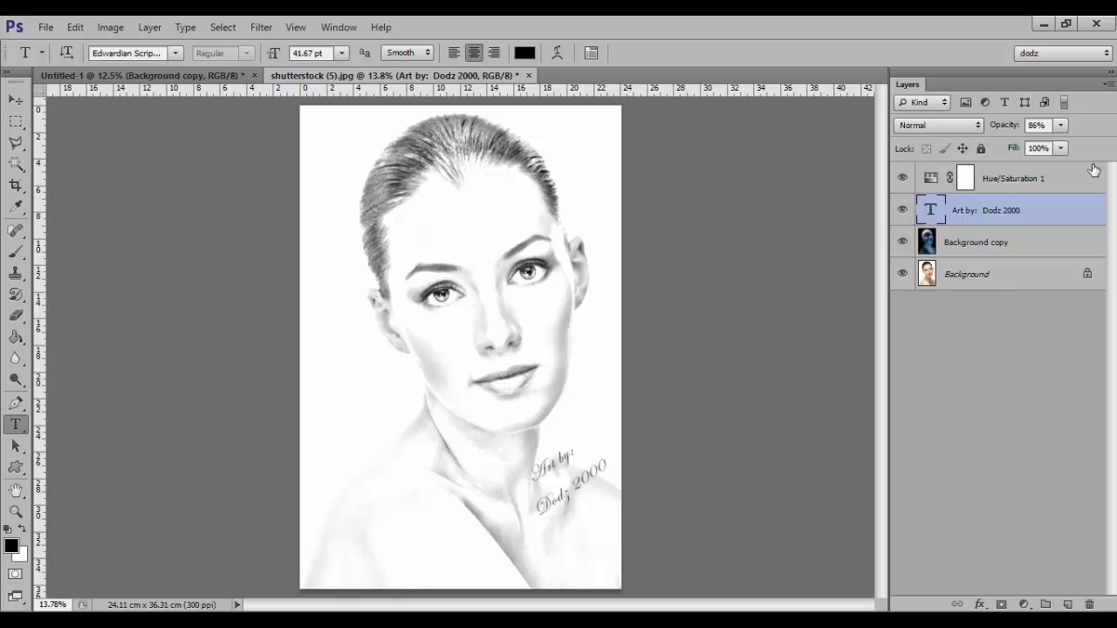
Move the artist credit text layer above the Hue/Saturation adjustment layer in the layer stack.
left_click_drag(1066, 216, 1066, 177)
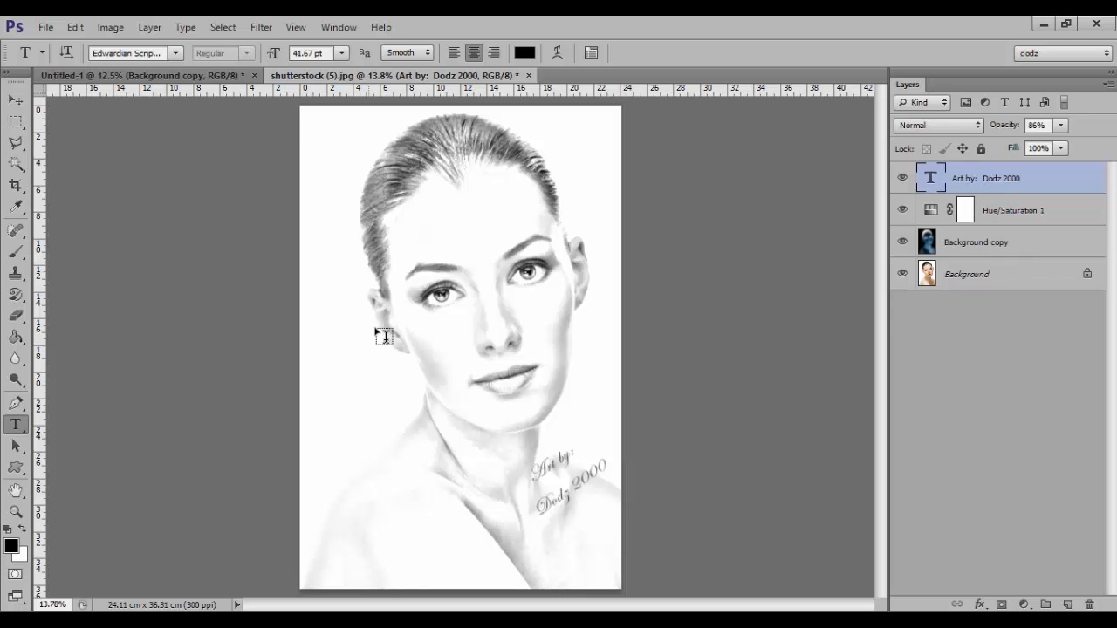
scroll(472, 236, "up", 2)
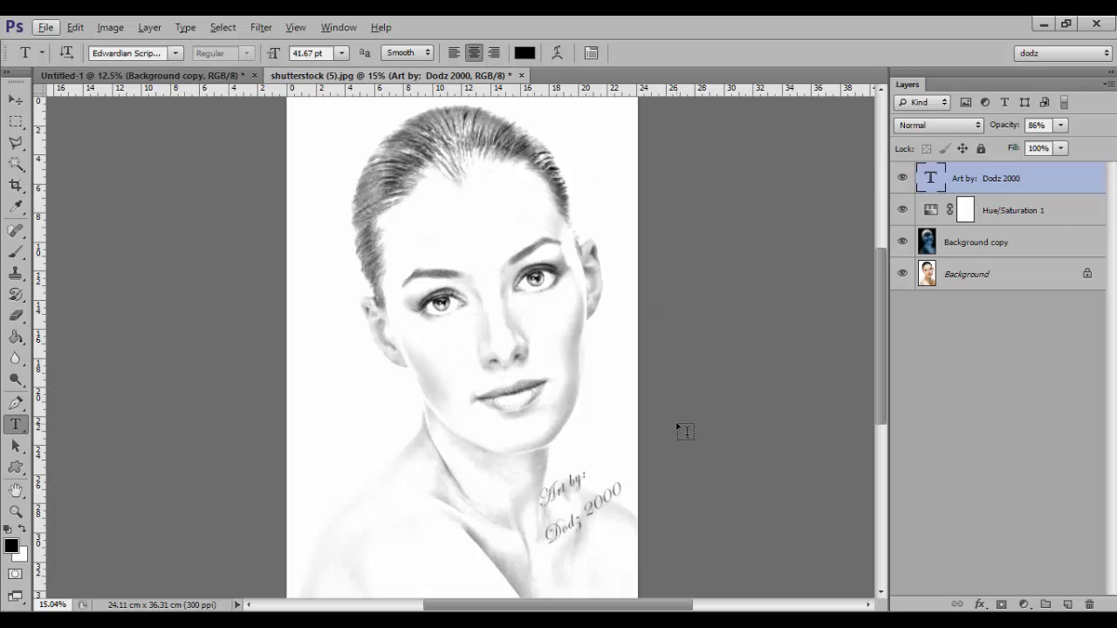
Add a Levels adjustment layer above the artist credit and set its RGB black input level to 33 to darken the sketch.
left_click(1024, 604)
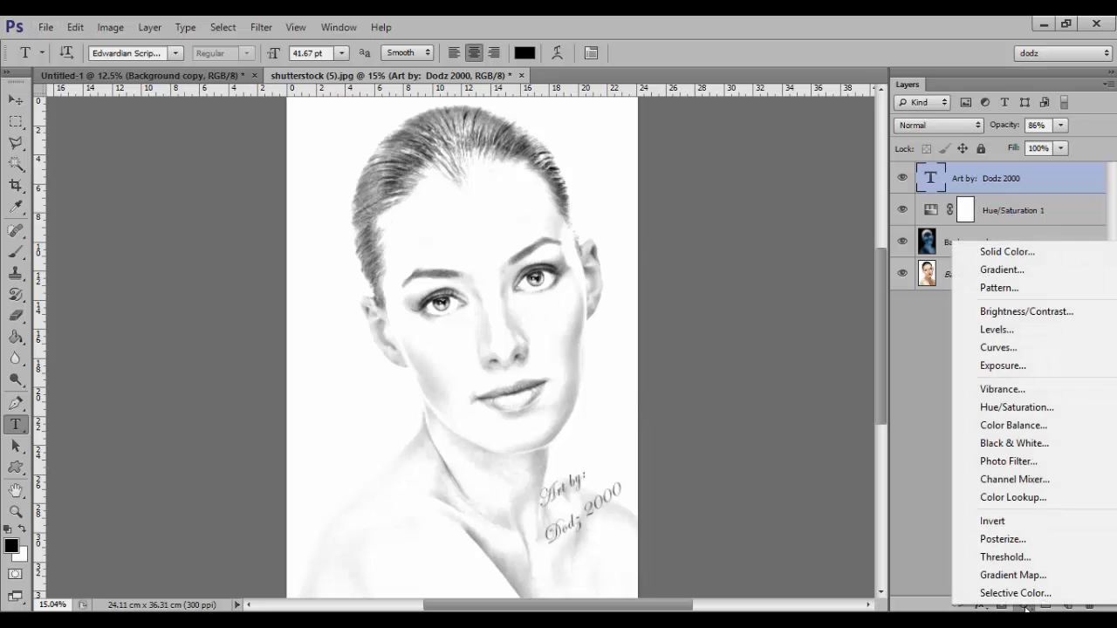
left_click(1006, 333)
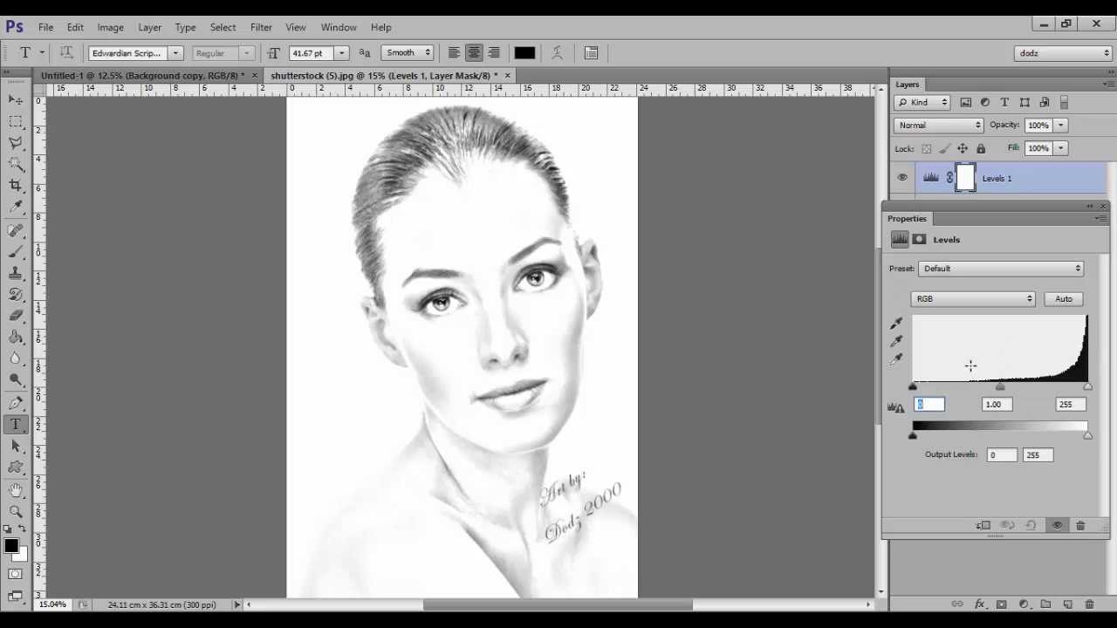
mouse_move(916, 385)
left_mouse_down()
mouse_move(953, 386)
mouse_move(935, 388)
left_mouse_up()
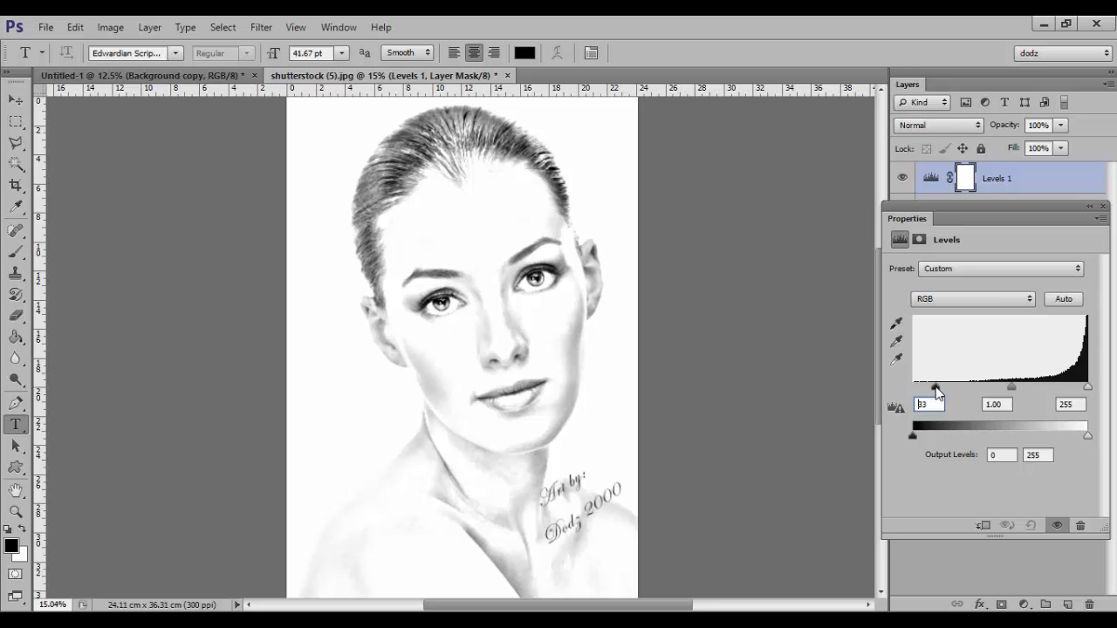
left_click(1103, 206)
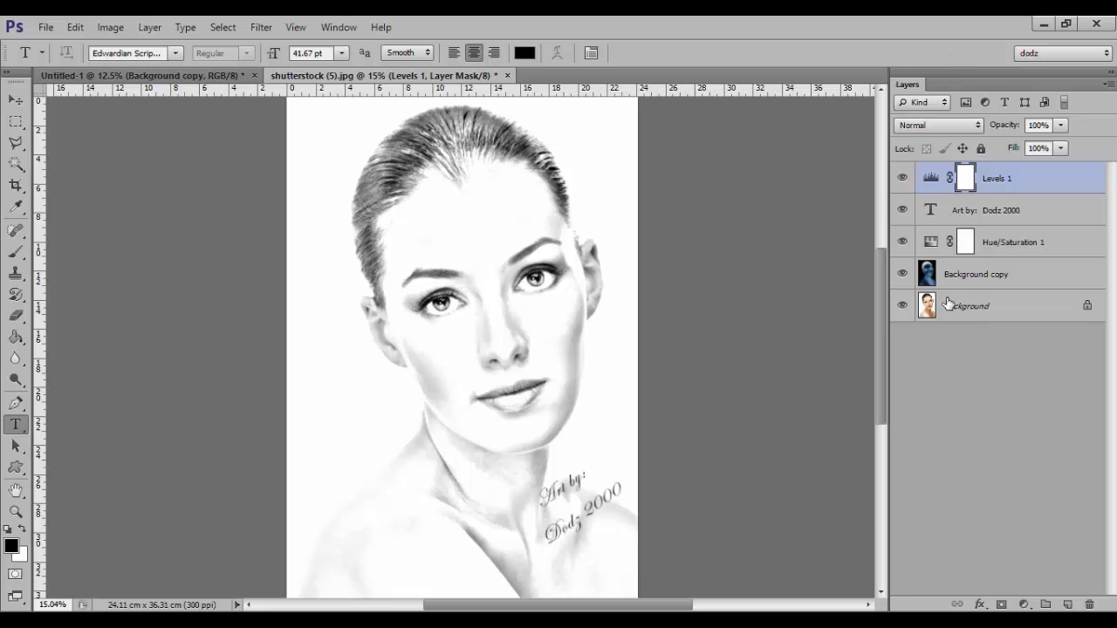
left_click(1030, 621)
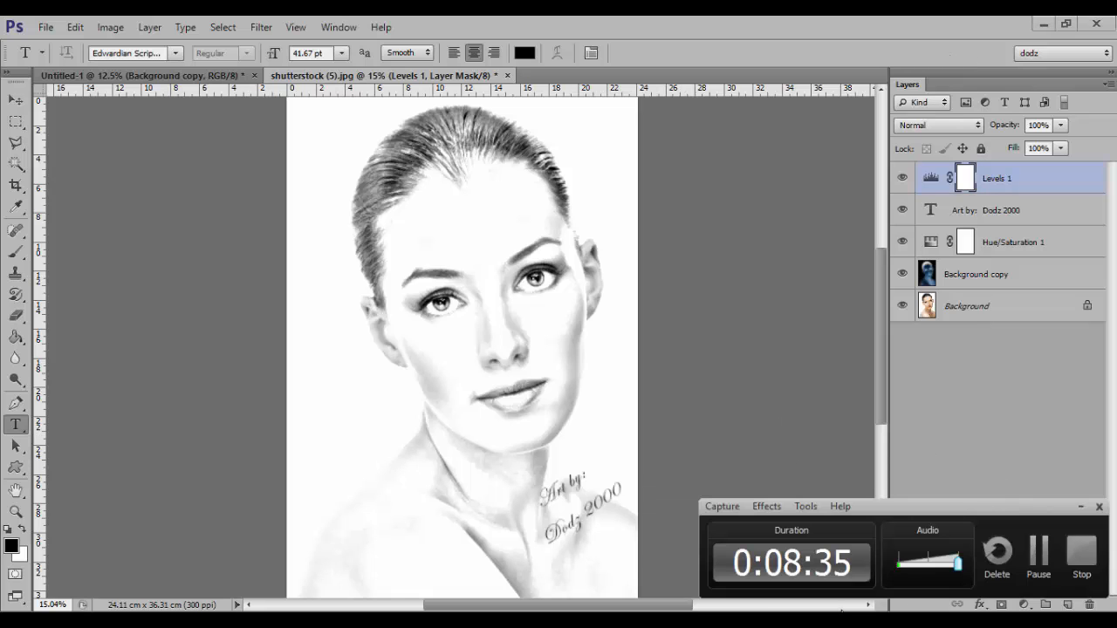